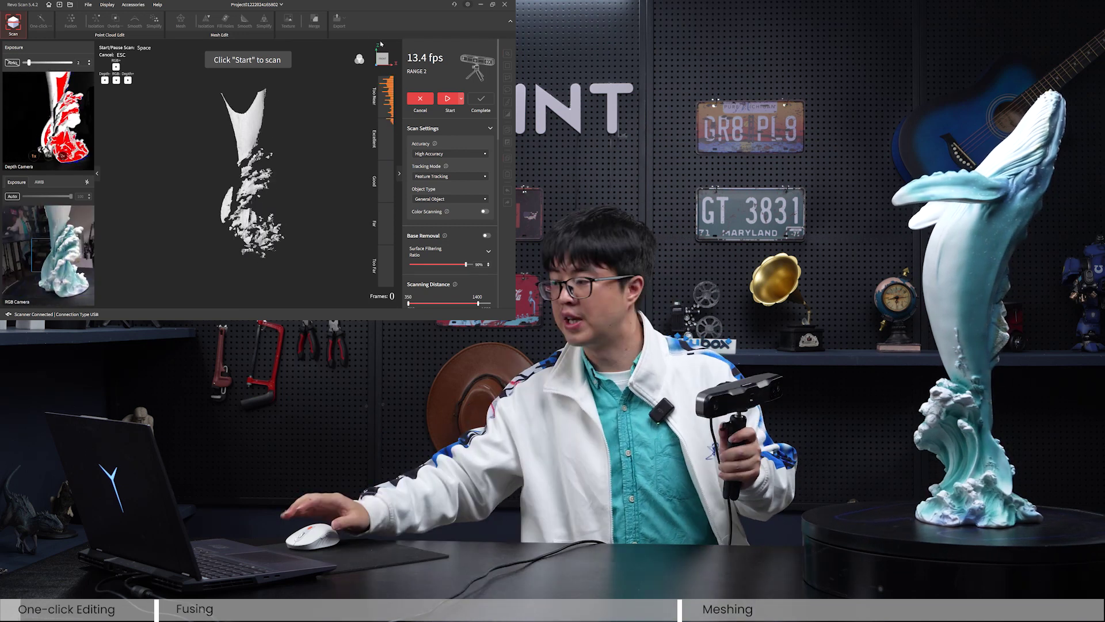
- Raise the camera exposure, scan the whale statue to 409 frames, then check its coverage
click(90, 60)
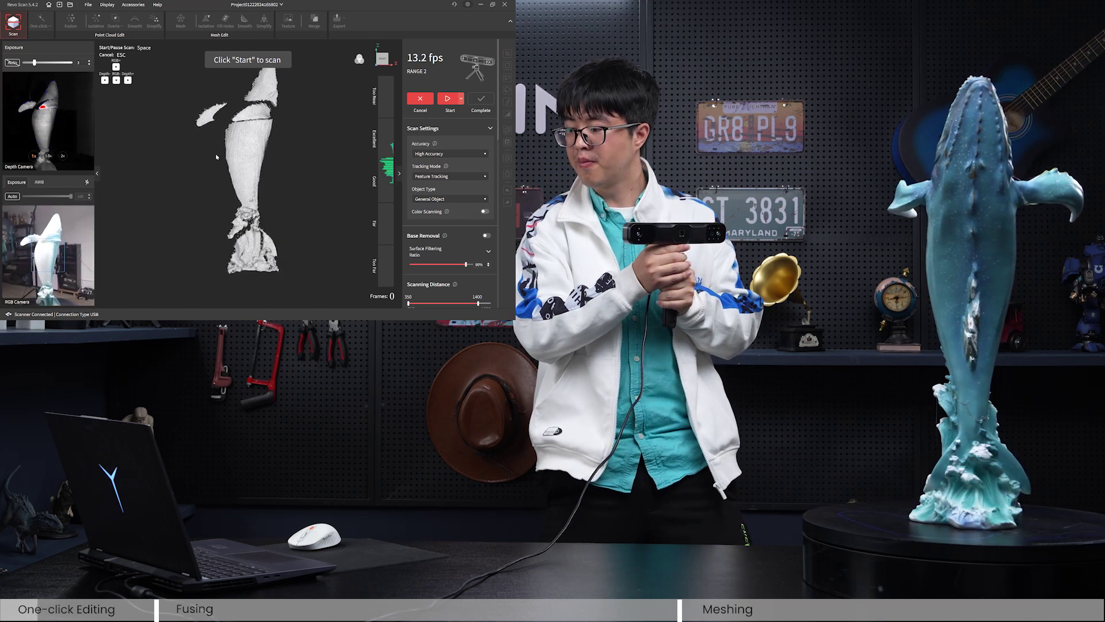
key(space)
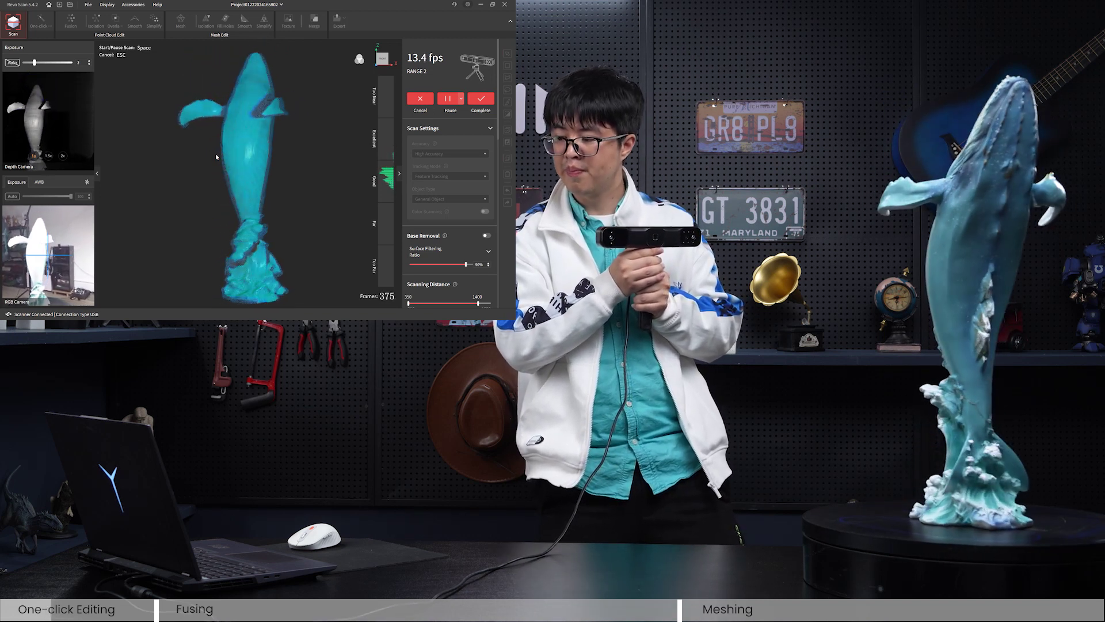
key(space)
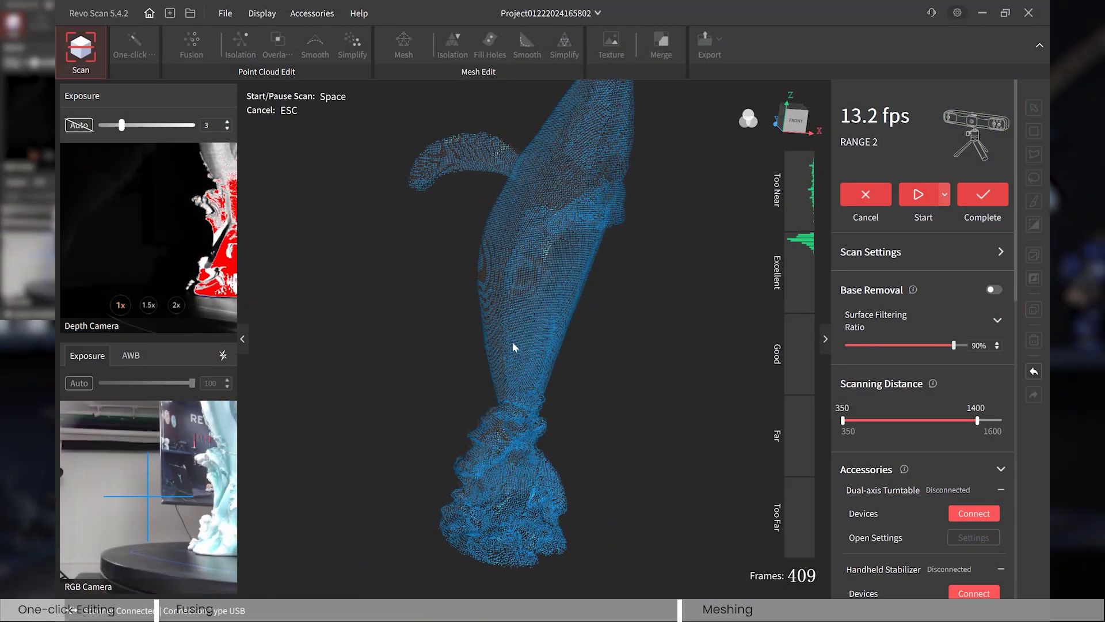
drag(514, 343, 588, 316)
scroll(587, 313, down, 5)
drag(491, 322, 557, 322)
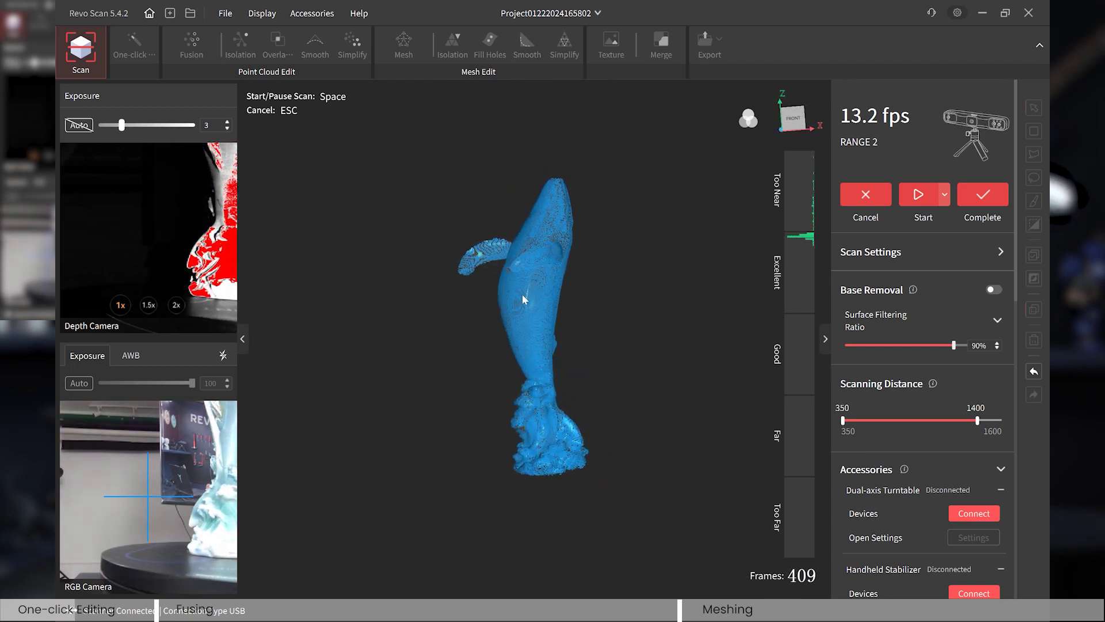
drag(498, 301, 619, 342)
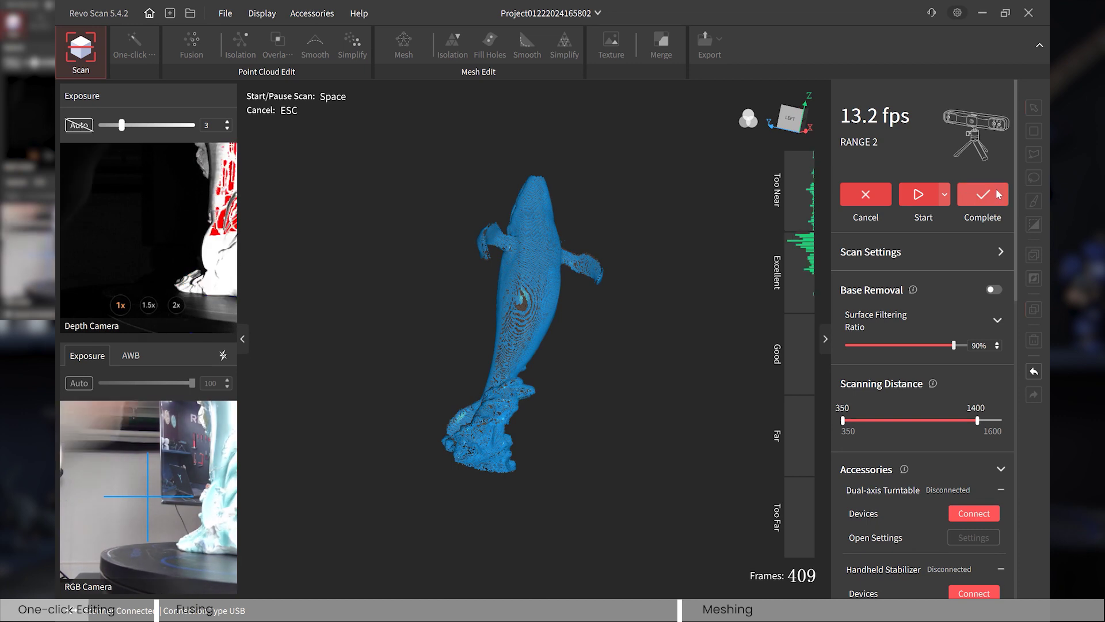
- Finish the scan and run One-click Edit, yielding a 349085-vertex, 695353-polygon whale mesh
key(space)
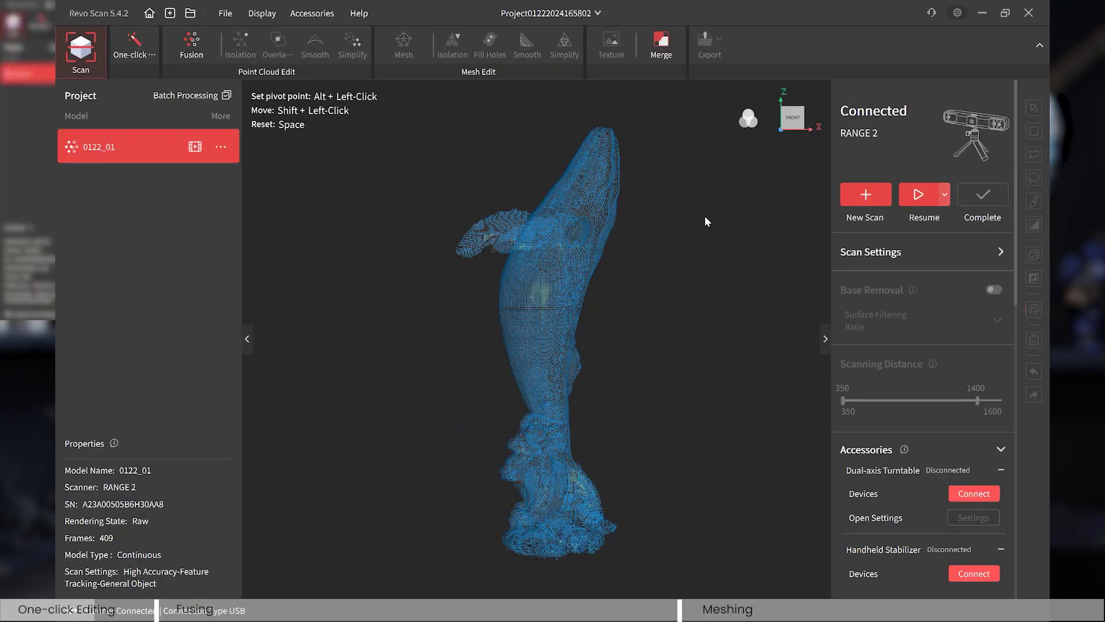
drag(707, 221, 495, 162)
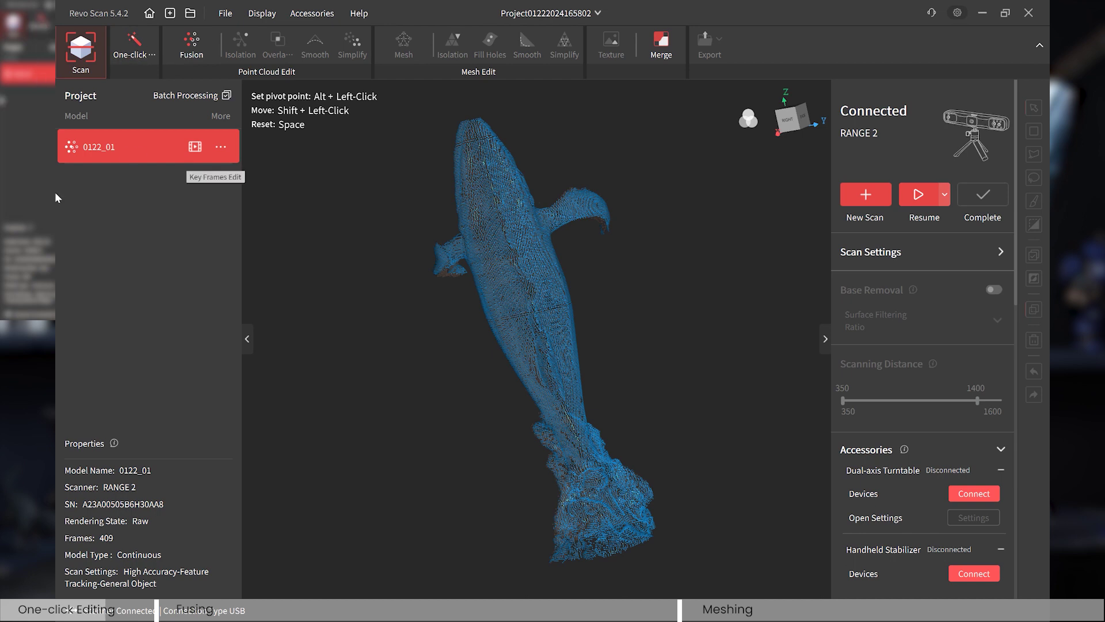
click(147, 57)
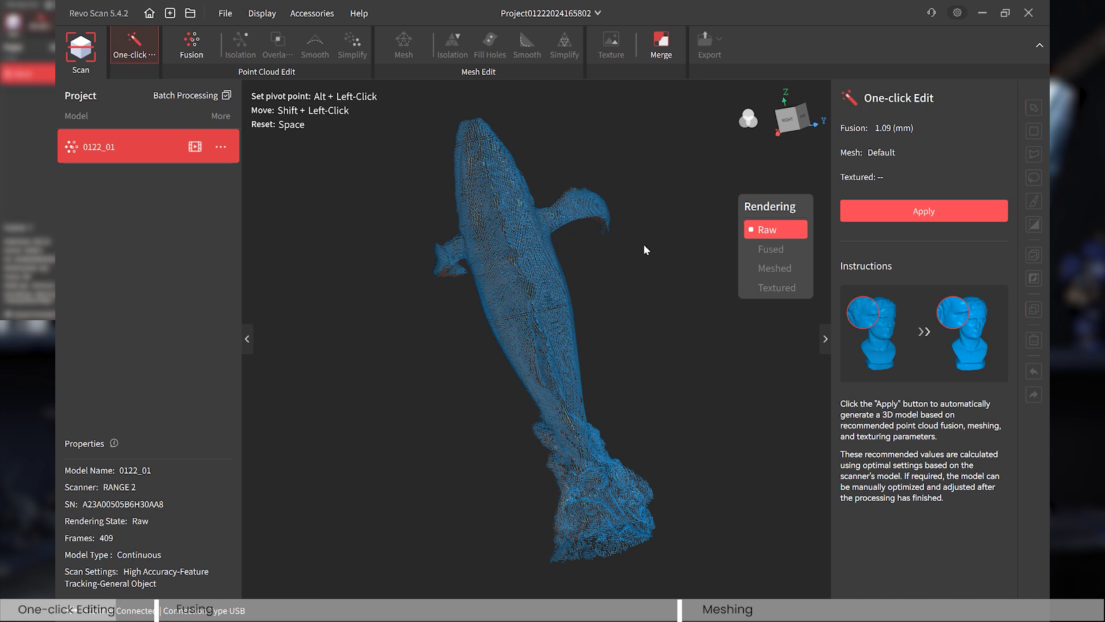
click(917, 215)
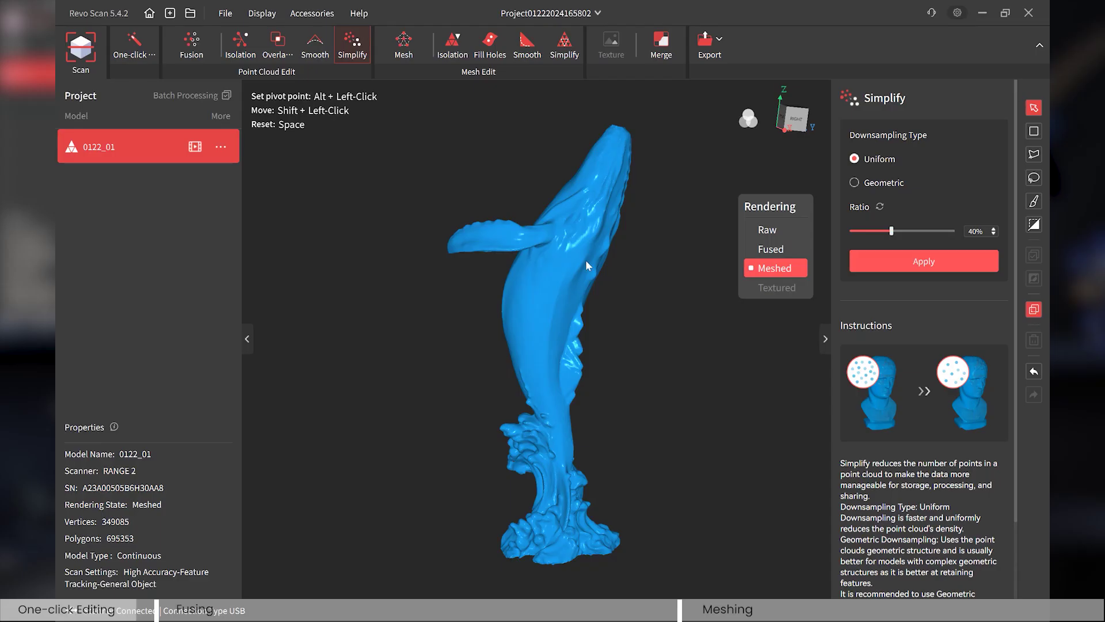
drag(586, 260, 589, 377)
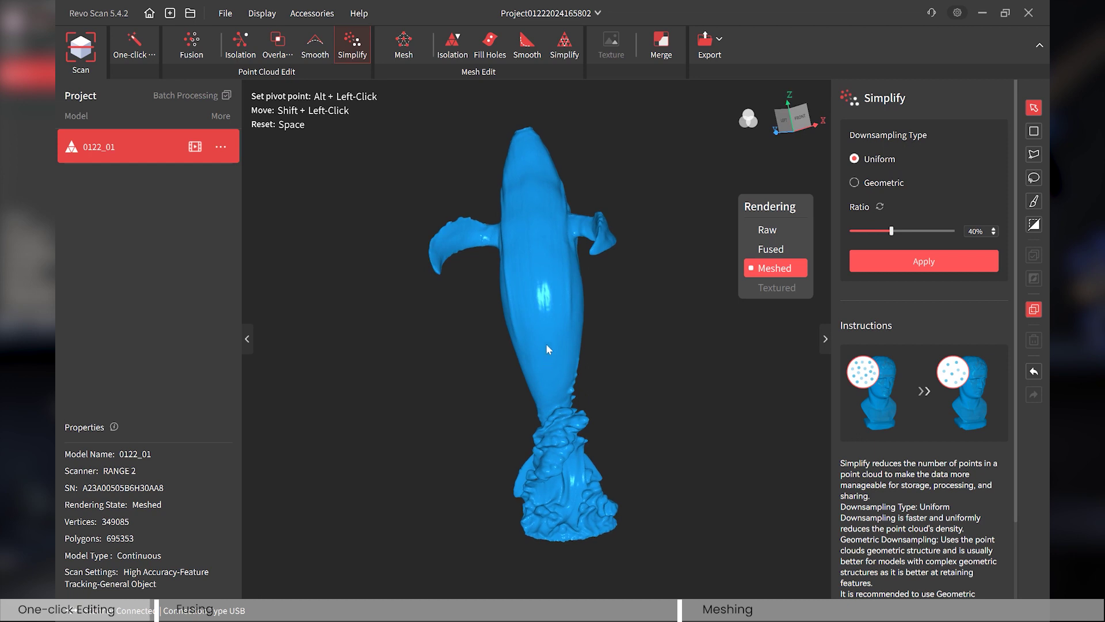
drag(567, 327, 606, 341)
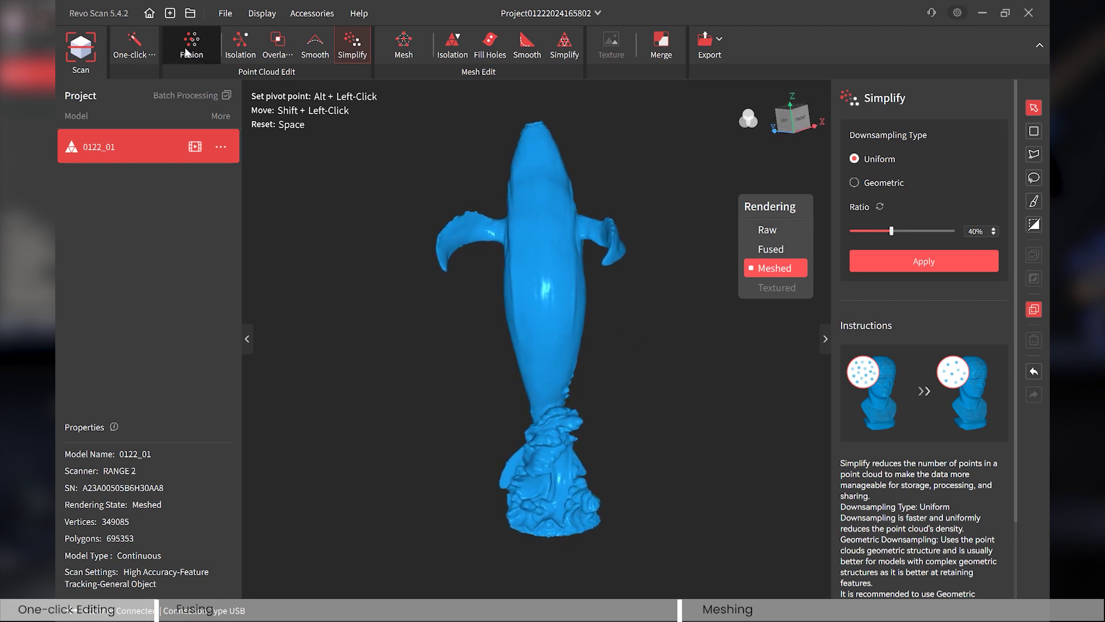
- With Fusion settings showing, switch the whale between meshed and raw renderings
click(199, 56)
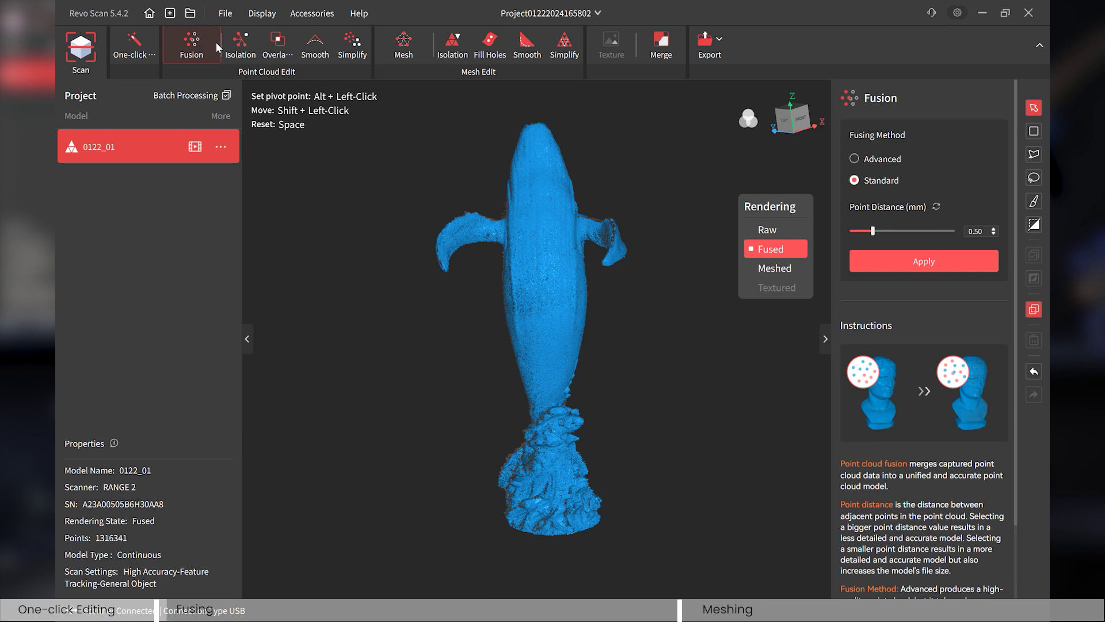
click(796, 264)
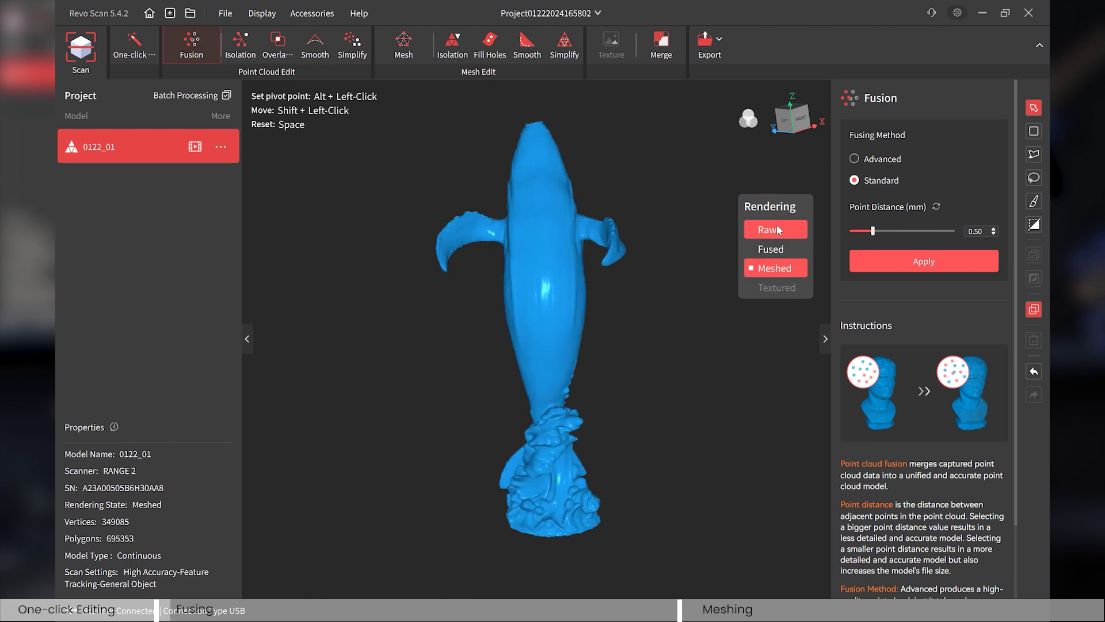
click(767, 229)
click(774, 268)
drag(662, 228, 500, 315)
key(space)
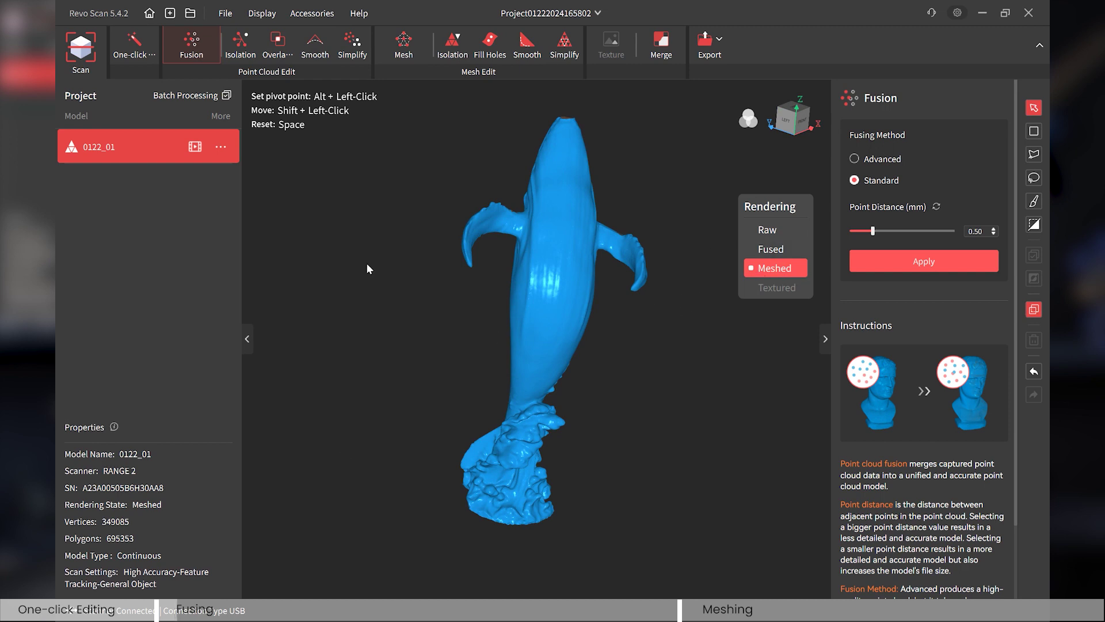
drag(648, 280, 612, 313)
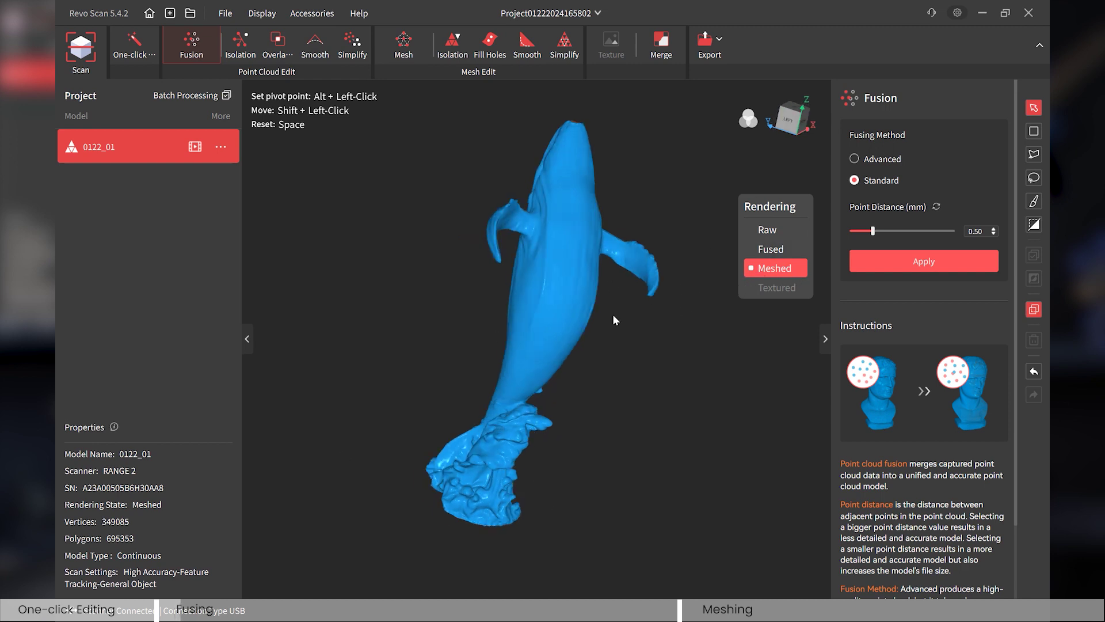
- Cycle through raw, fused and meshed renderings, ending on the raw point cloud
click(767, 229)
click(765, 249)
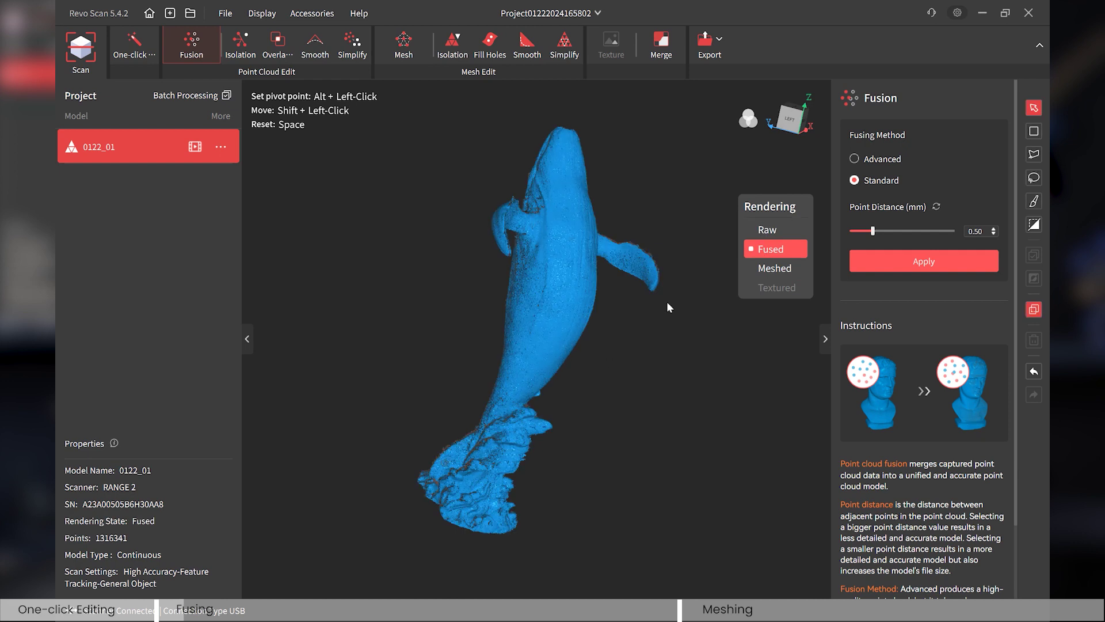
click(762, 231)
drag(676, 251, 583, 217)
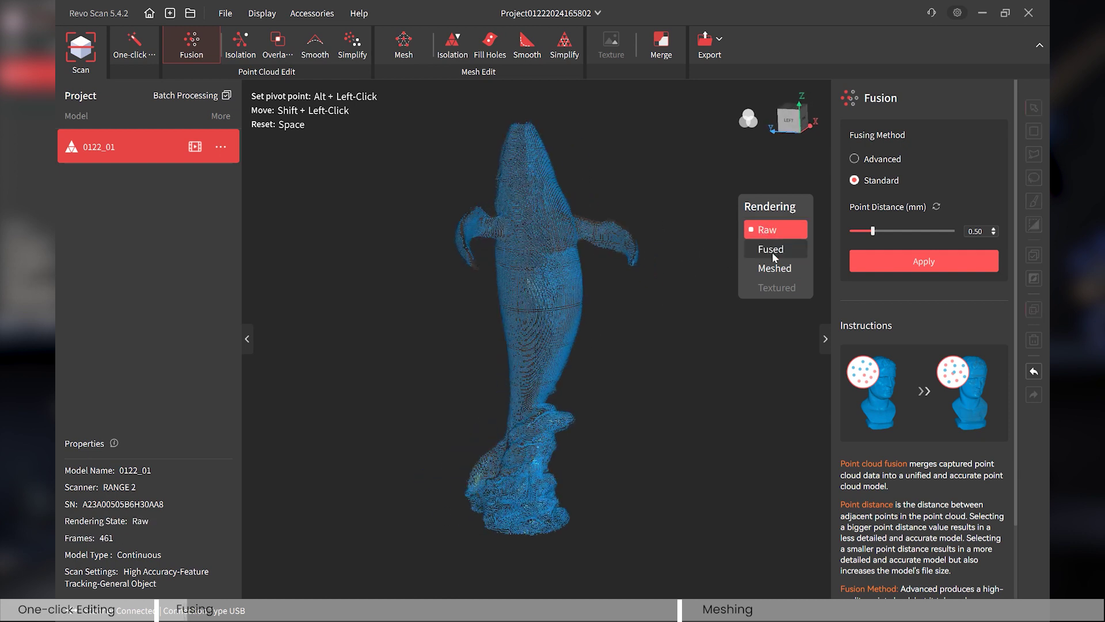
click(775, 267)
click(777, 236)
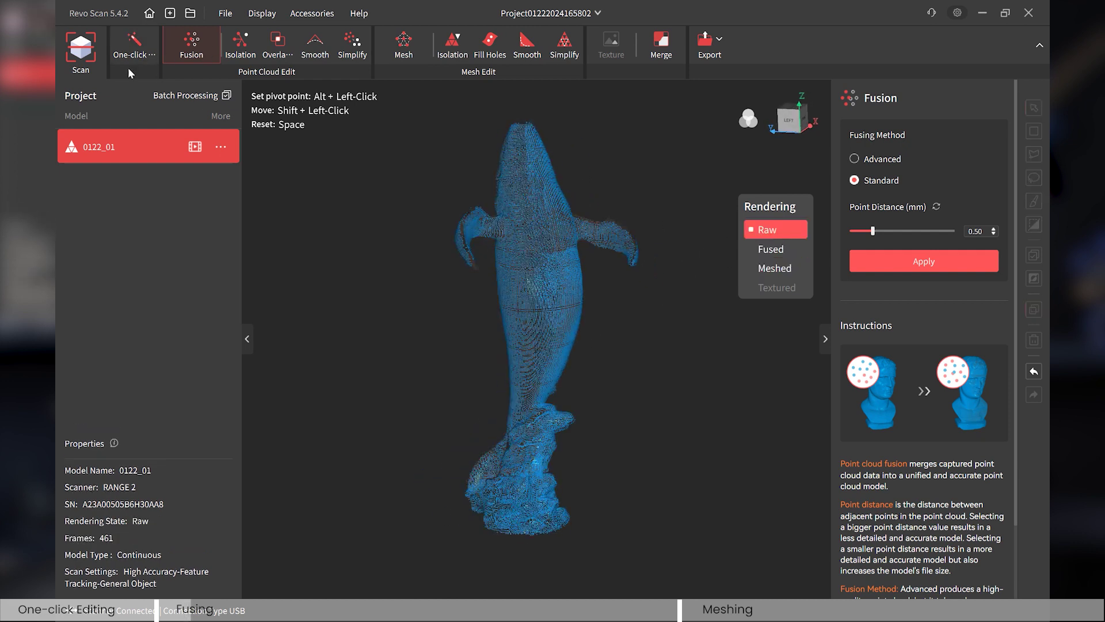
- Start Standard fusion at 0.50 mm, then dismiss the overwrite warning without fusing
click(886, 265)
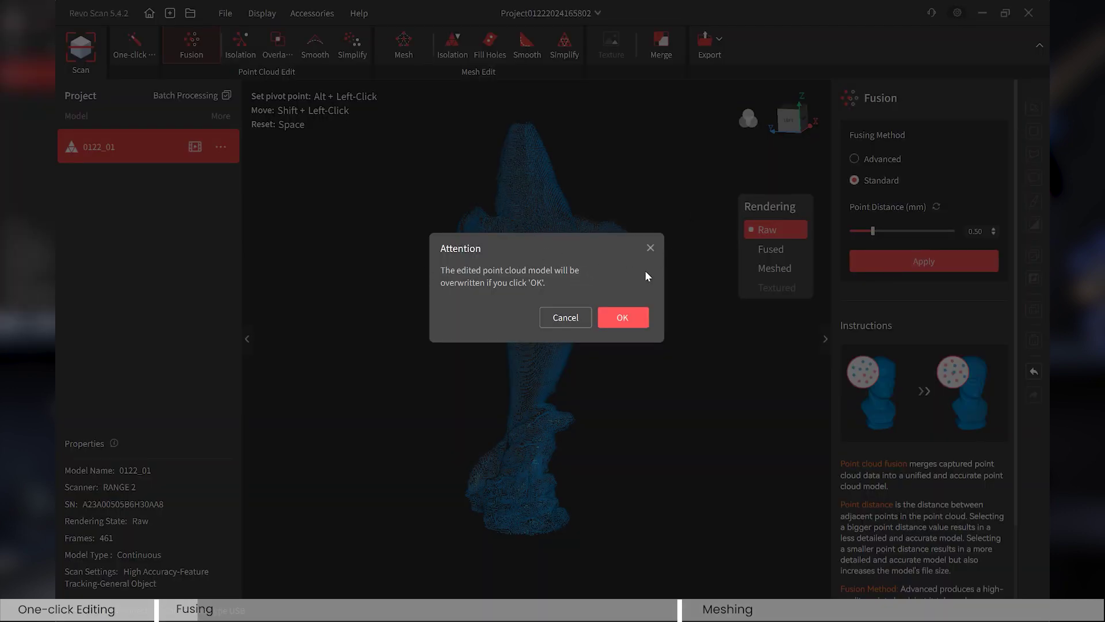
click(651, 248)
drag(624, 254, 642, 260)
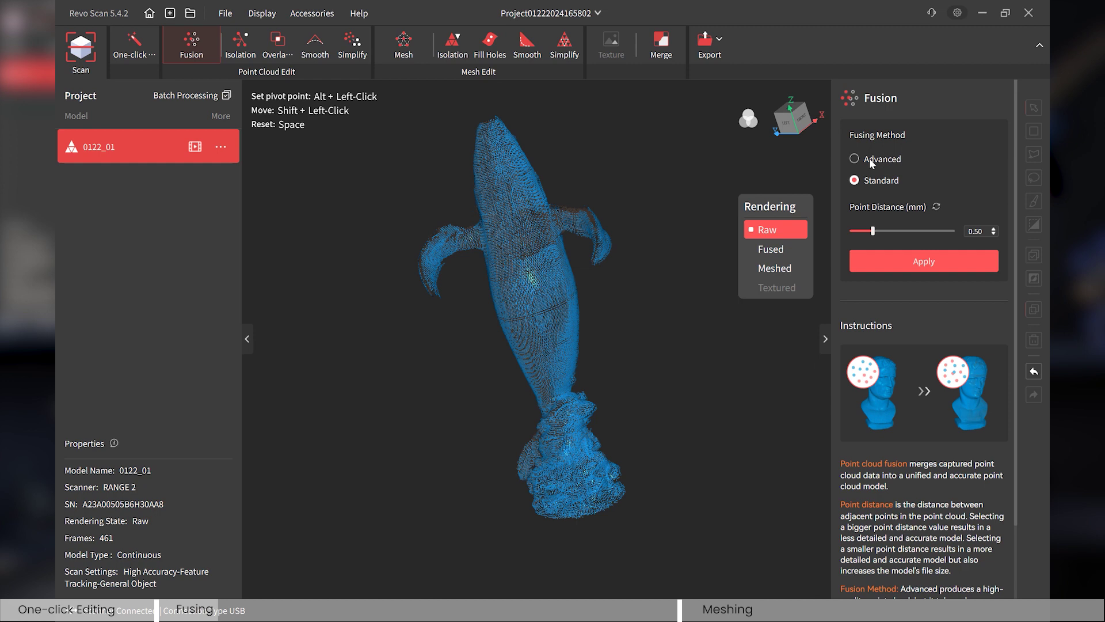
- Keep Standard fusion and re-fuse at 0.10 mm point distance, confirming the overwrite
click(854, 158)
click(857, 182)
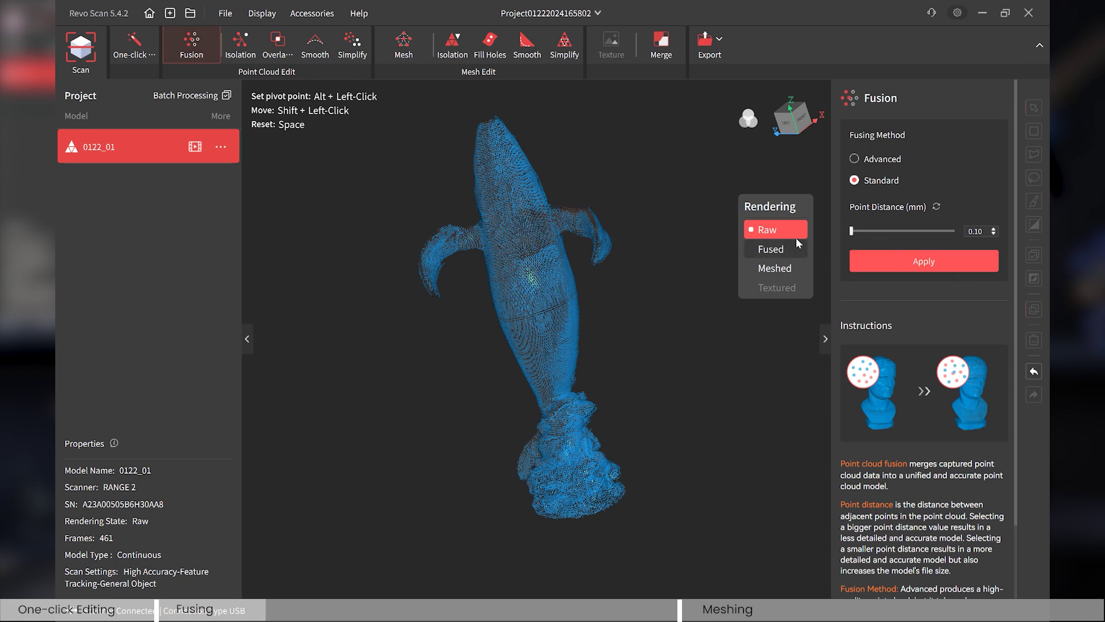
click(934, 264)
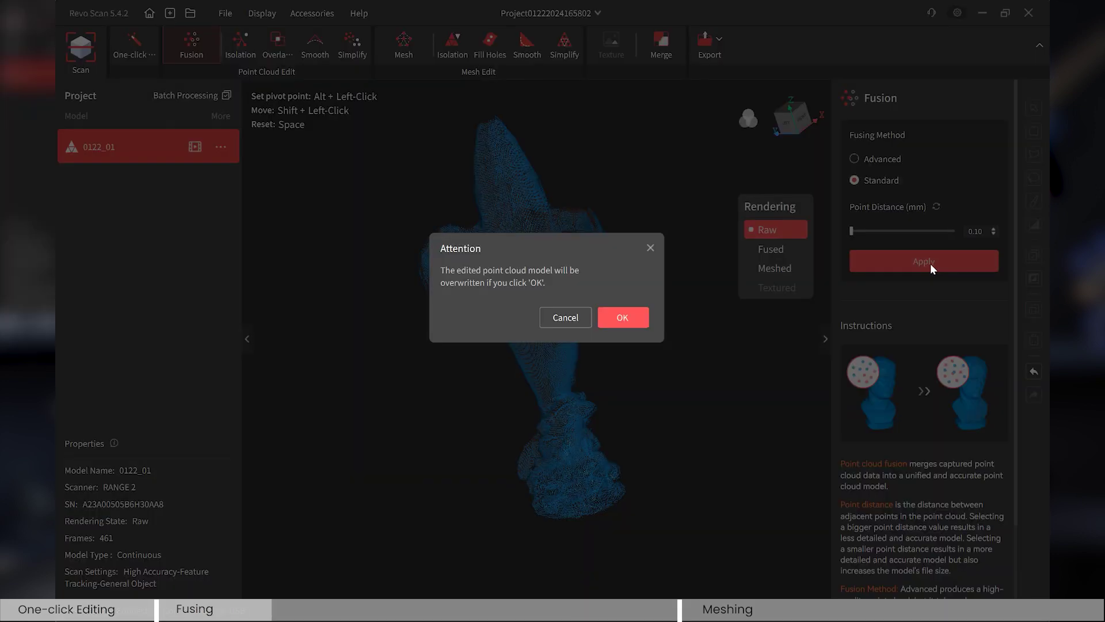
click(626, 319)
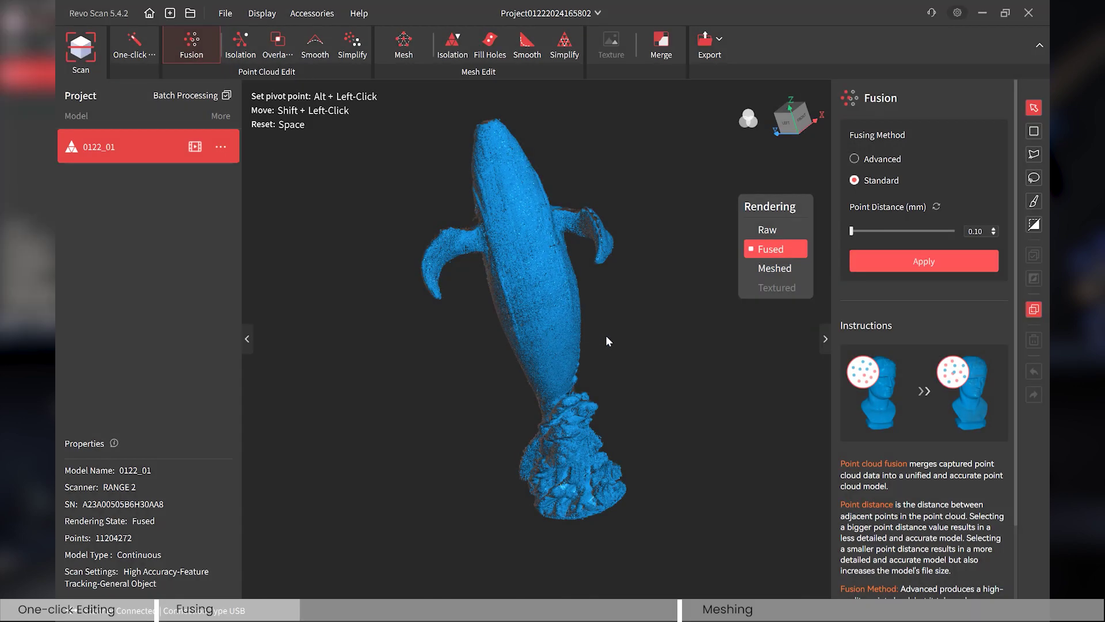
drag(532, 374, 405, 368)
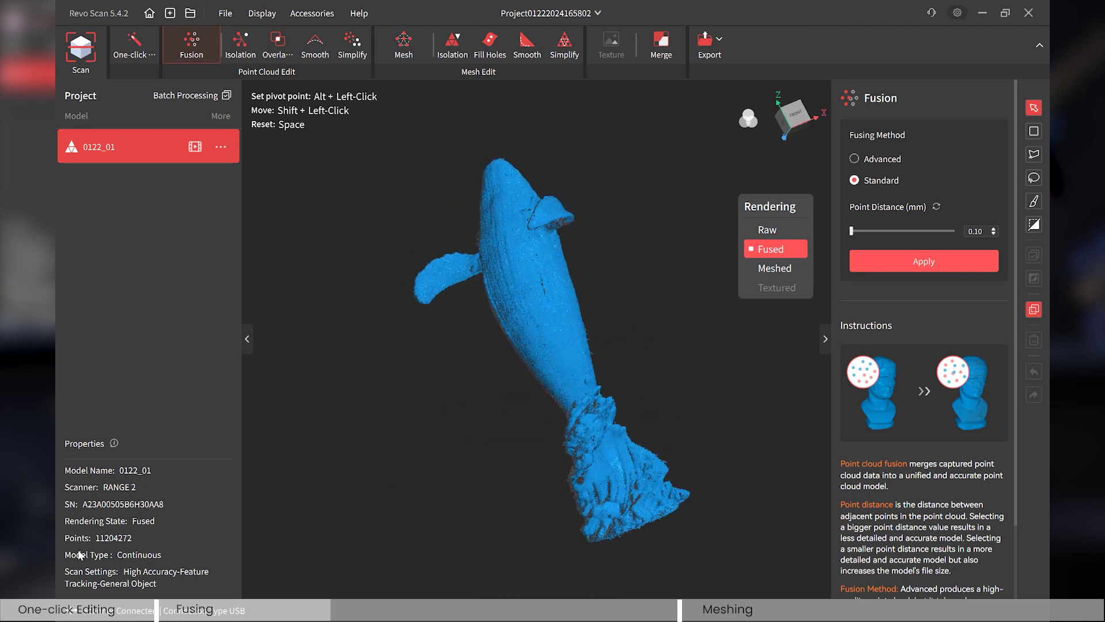
- Re-fuse the whale at 0.50 mm point distance, confirming the overwrite, for 2925404 points
drag(555, 447, 790, 427)
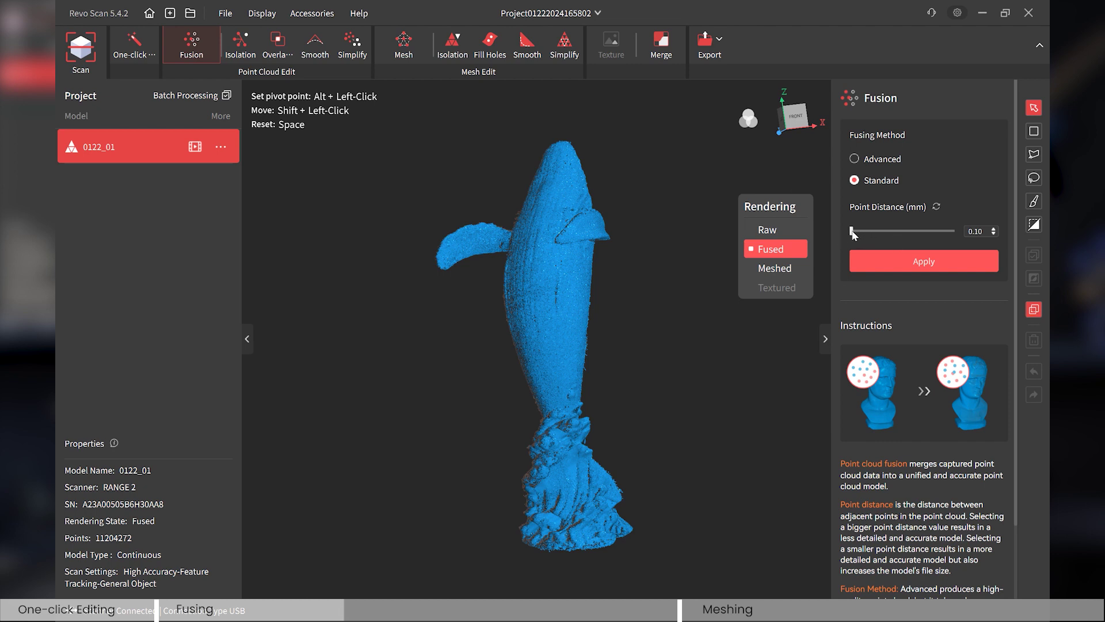
drag(852, 231, 932, 237)
drag(965, 234, 884, 234)
drag(885, 234, 881, 233)
click(907, 257)
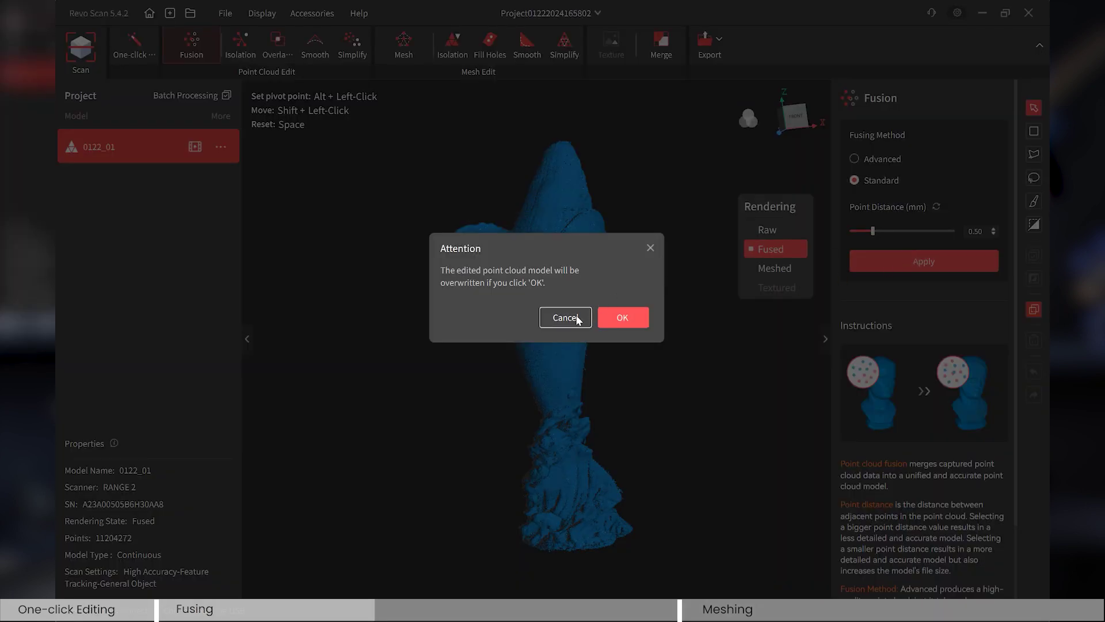
click(624, 317)
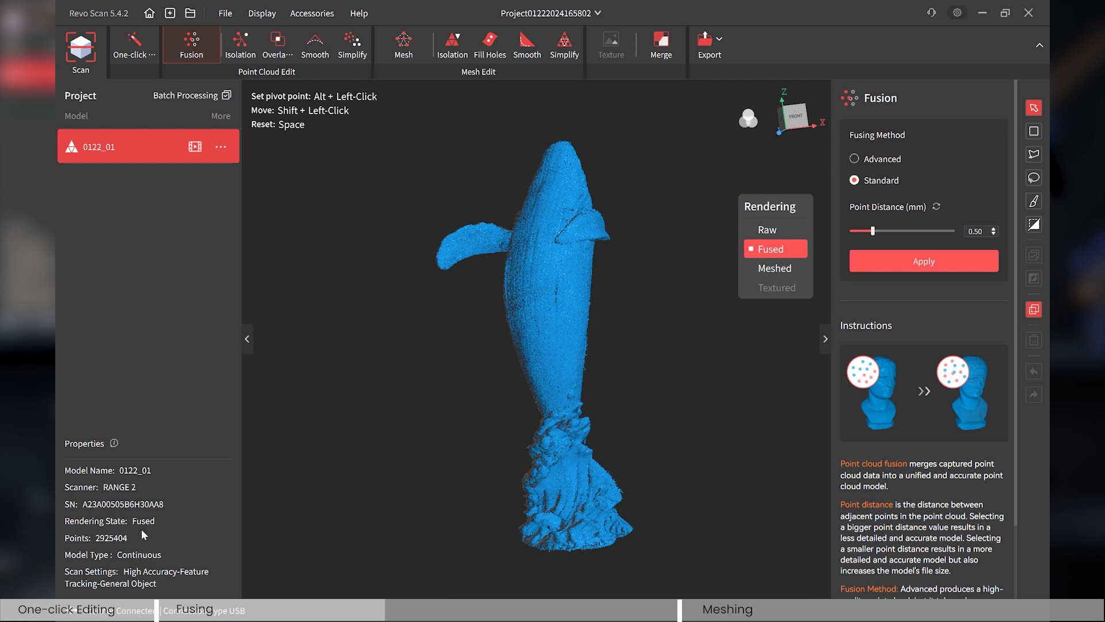
drag(457, 363, 255, 114)
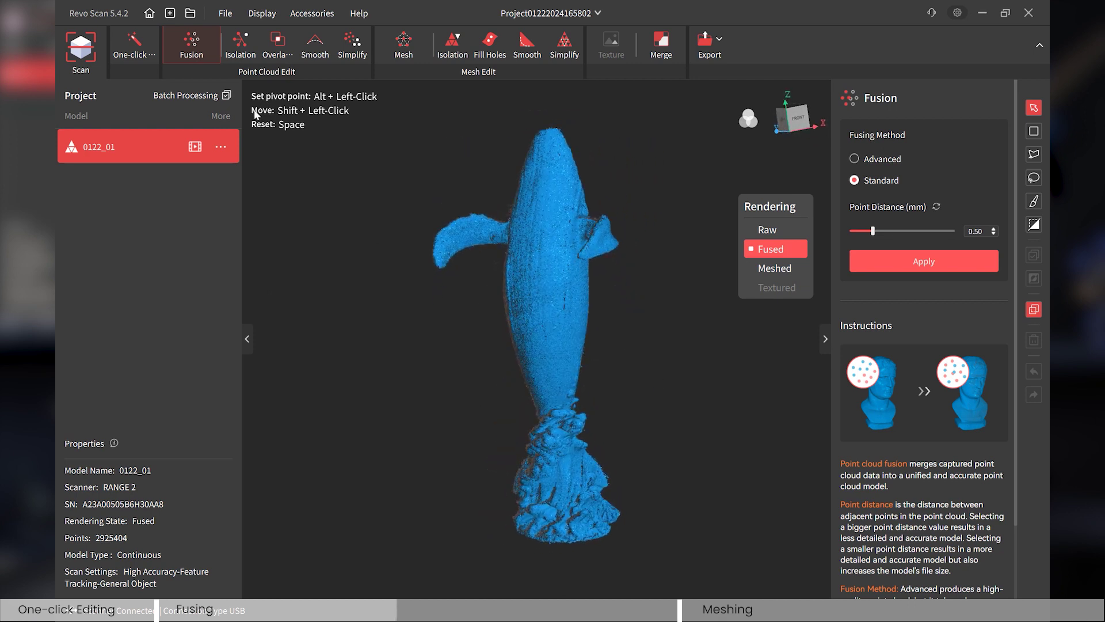
- Detect isolated points at a 31.5% isolation rate and delete them, leaving 2909202 points
click(240, 46)
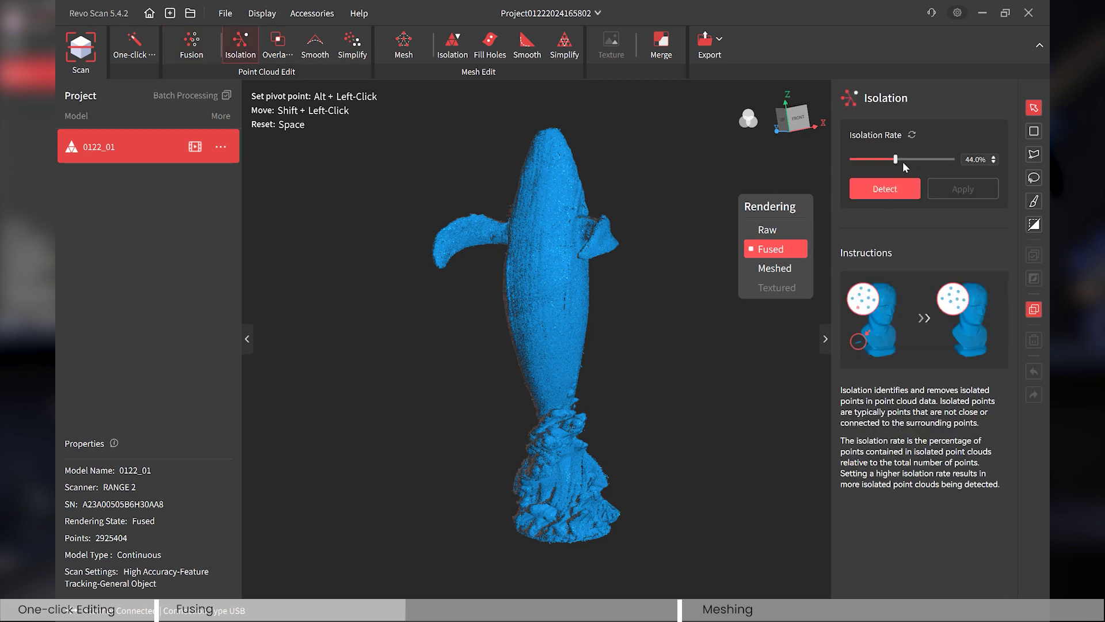
drag(895, 160, 872, 163)
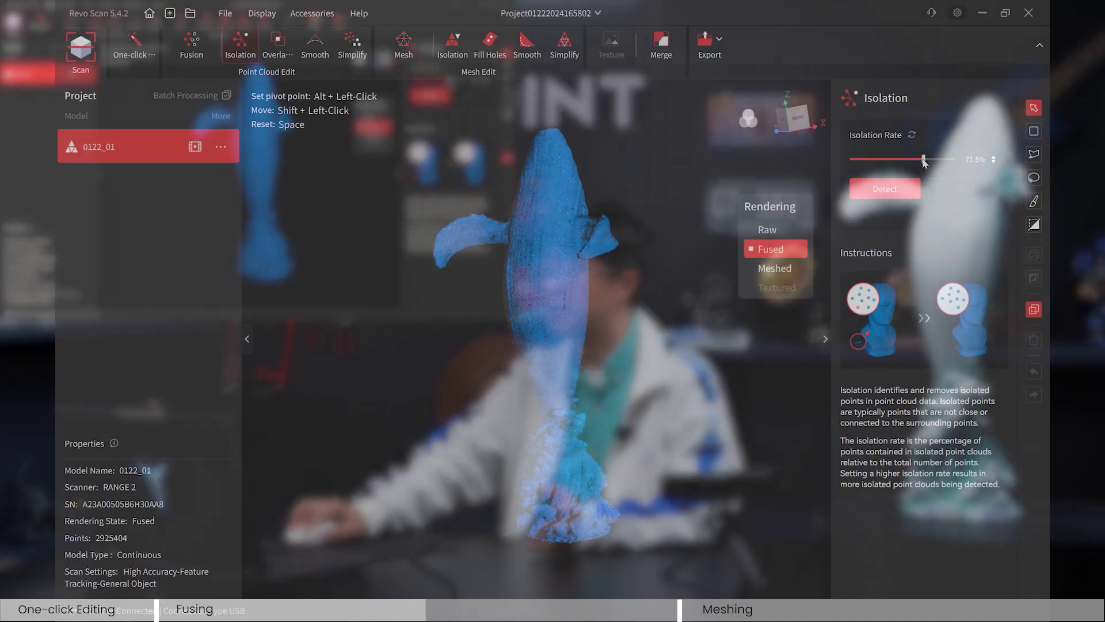
drag(924, 161, 932, 162)
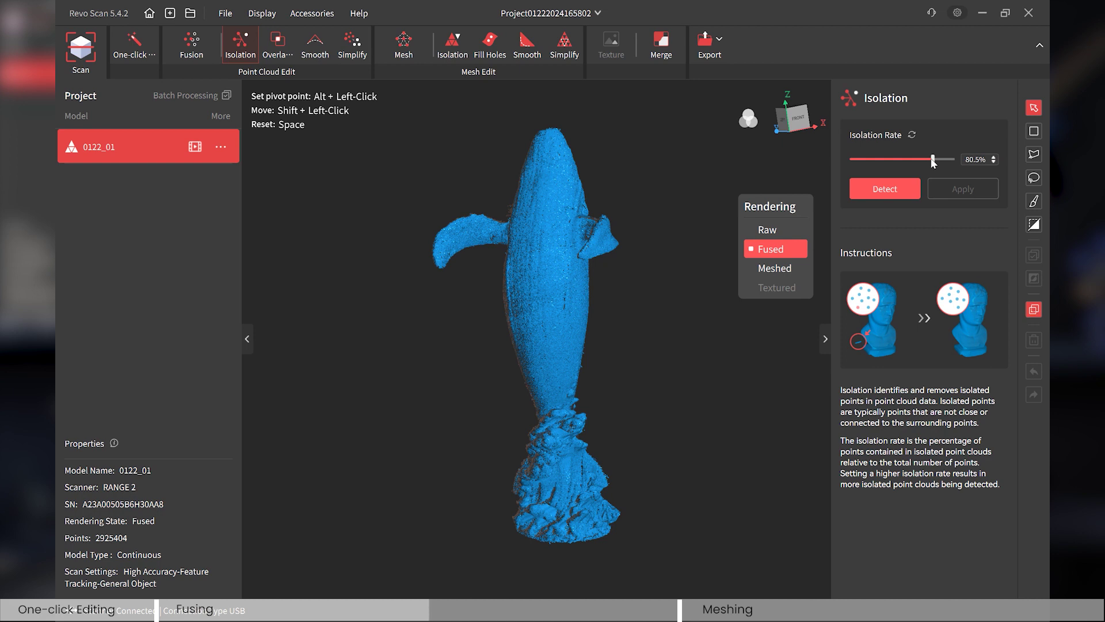
mouse_move(932, 163)
mouse_down()
mouse_move(880, 162)
mouse_move(943, 160)
mouse_up()
drag(954, 162, 886, 162)
click(889, 185)
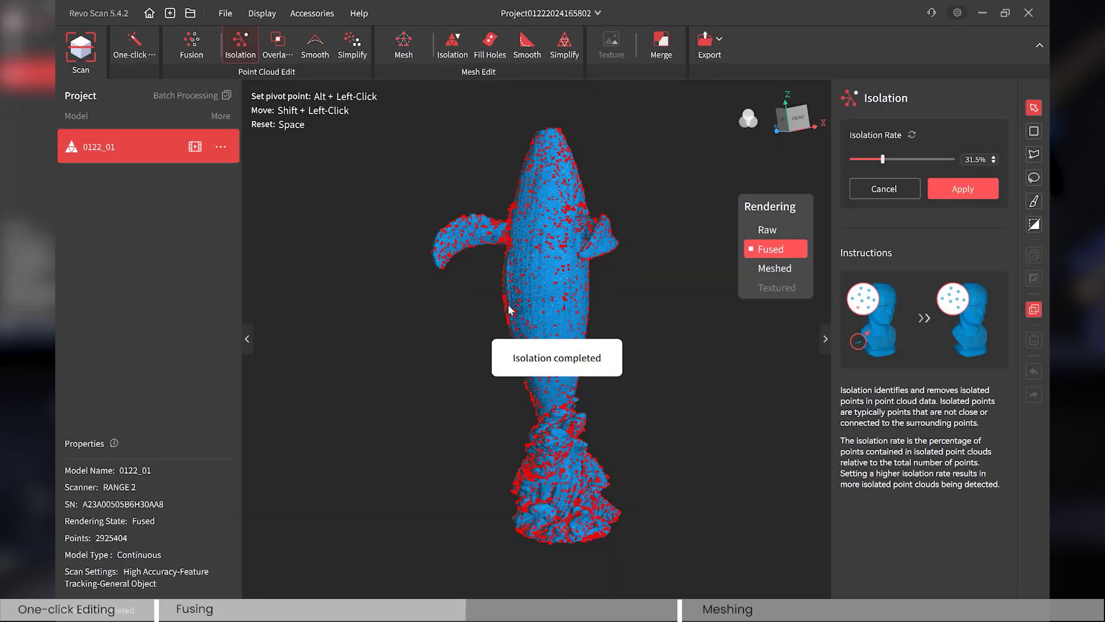
drag(509, 310, 572, 309)
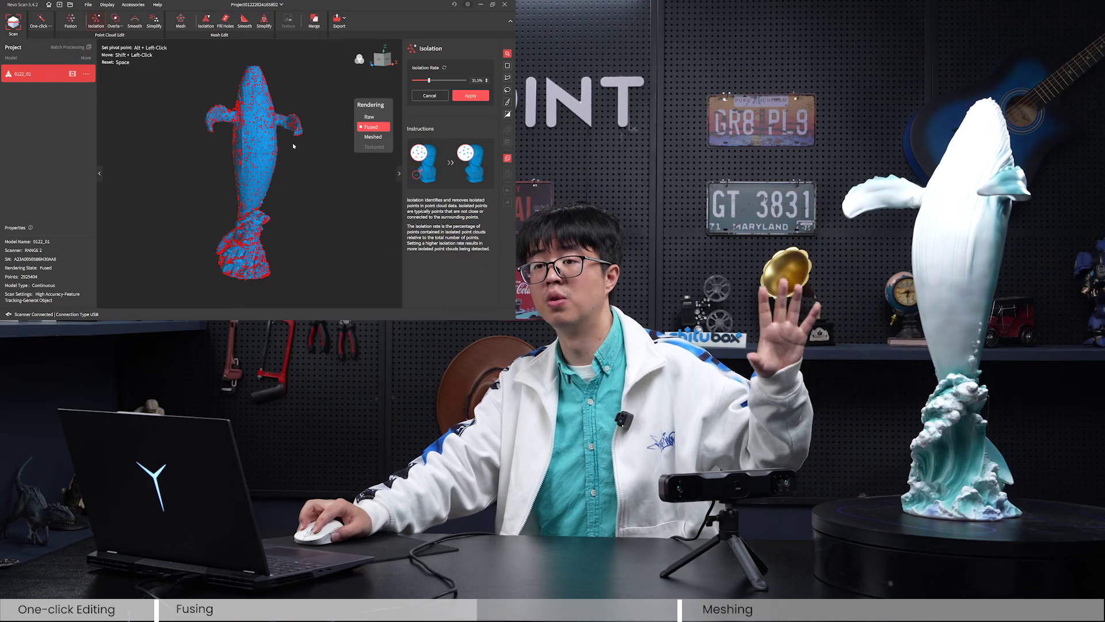
click(471, 96)
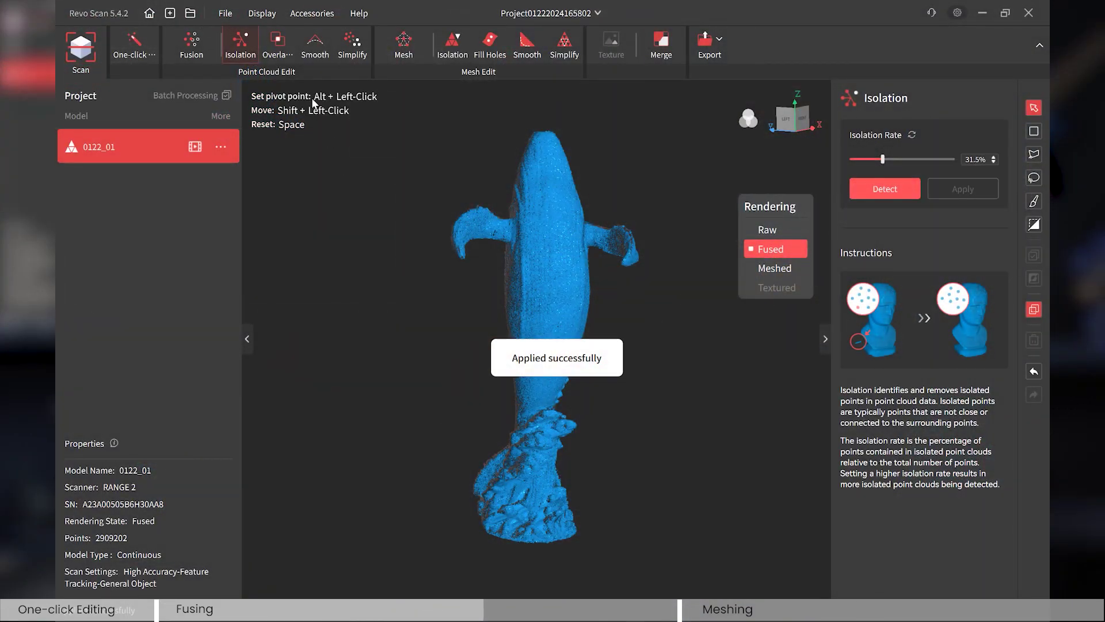
- Detect overlapping points at 1.12 mm overlap distance, inspect them, and delete them
click(285, 41)
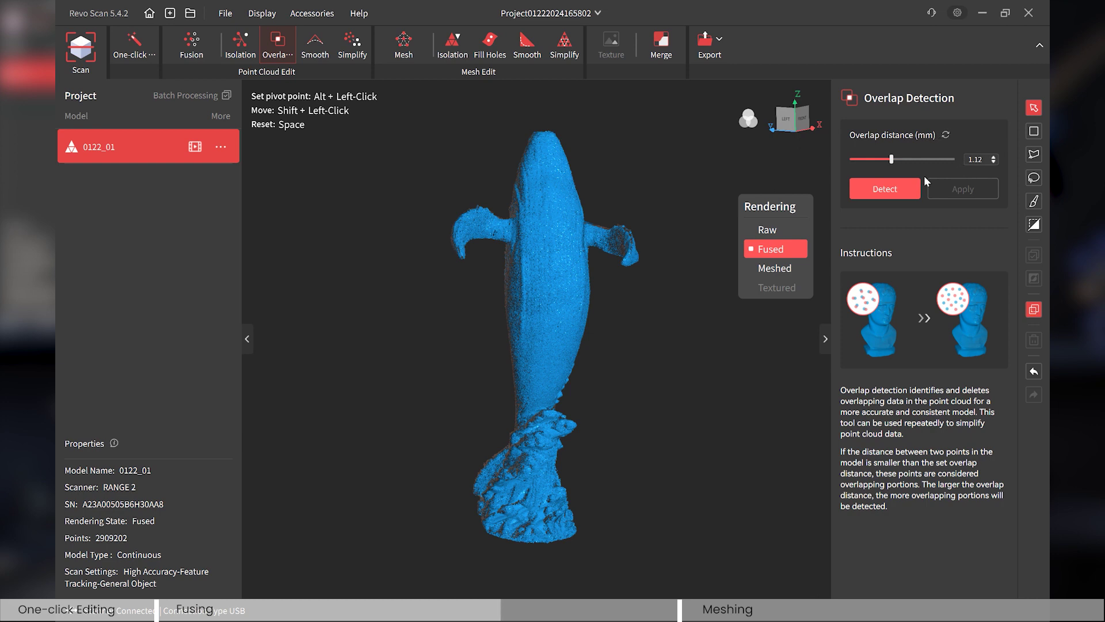
click(882, 190)
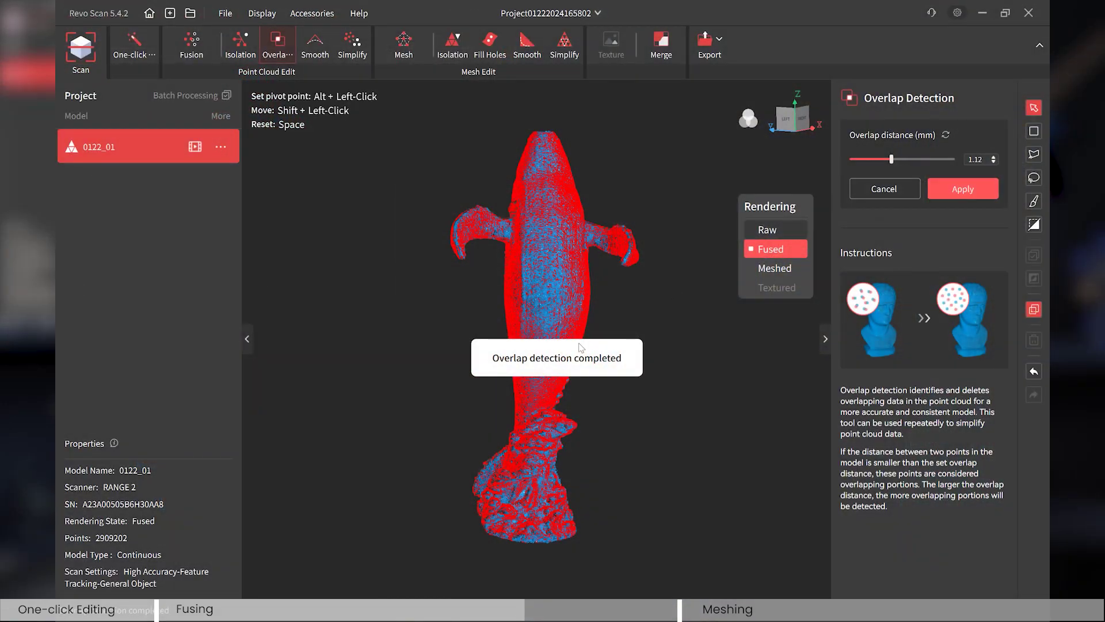
drag(277, 136, 292, 171)
drag(619, 329, 556, 348)
click(932, 189)
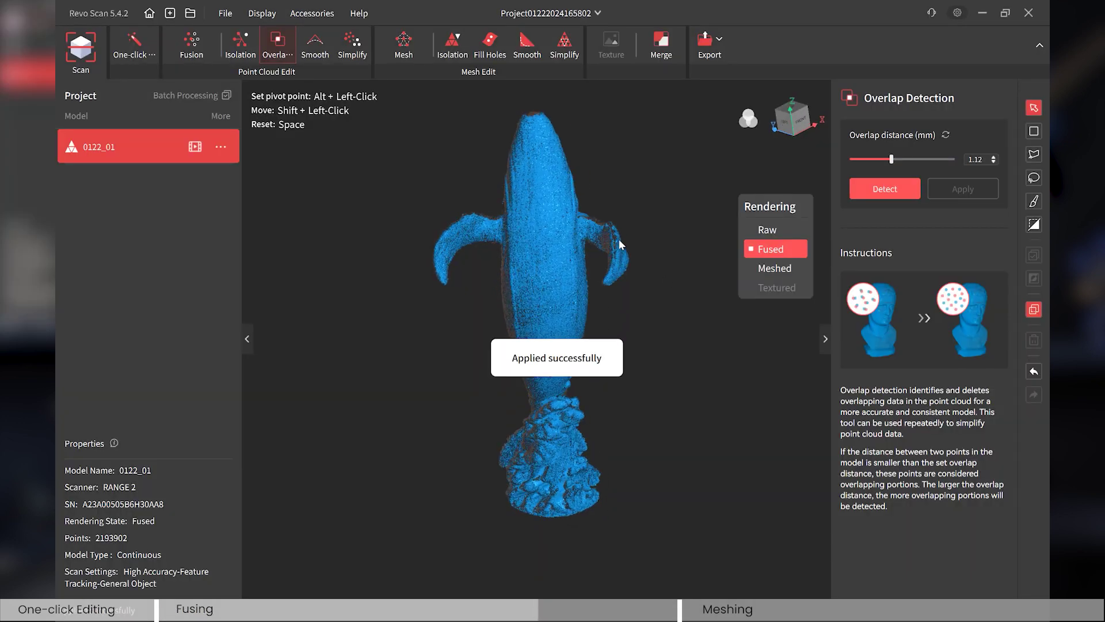
- Apply Smooth at strength 10 with 10 repetitions and inspect the smoothed surface
click(325, 52)
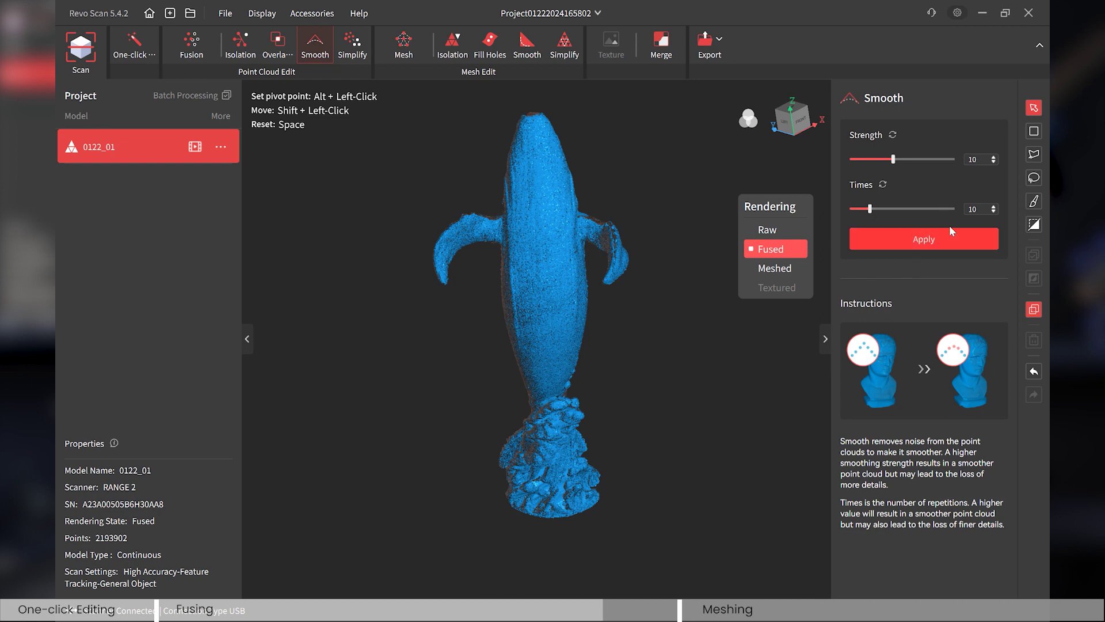
click(938, 238)
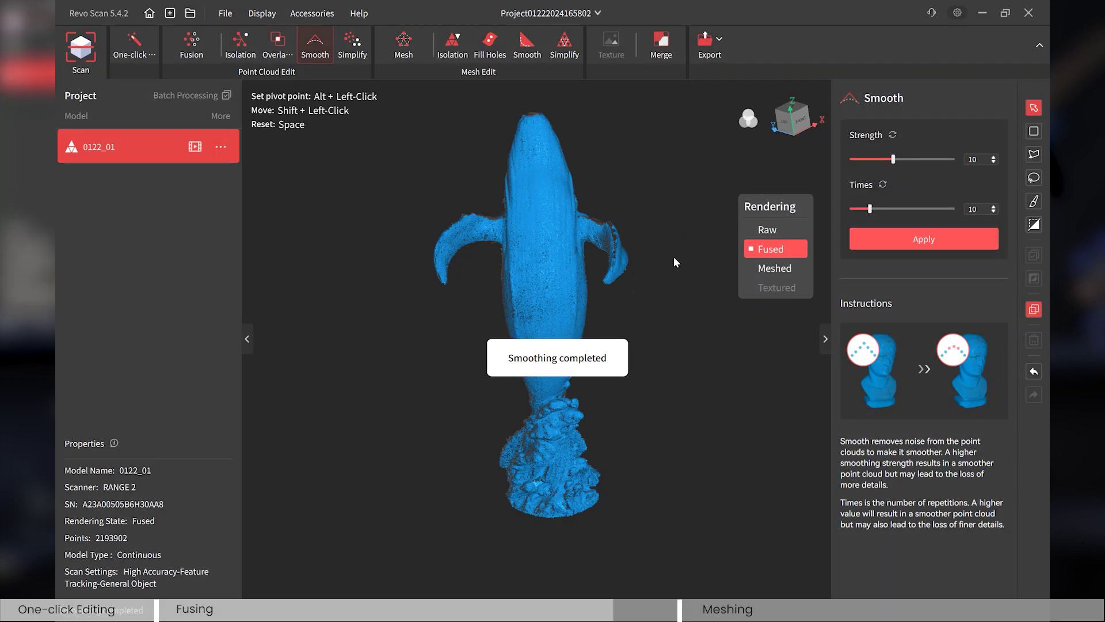
drag(674, 257, 646, 251)
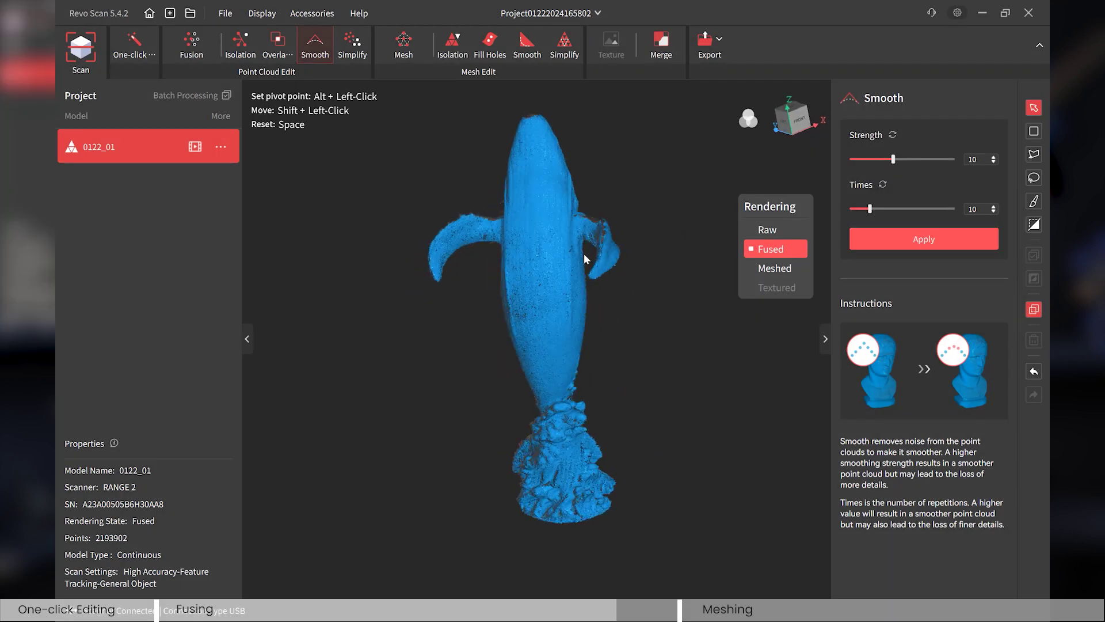
drag(379, 95, 567, 246)
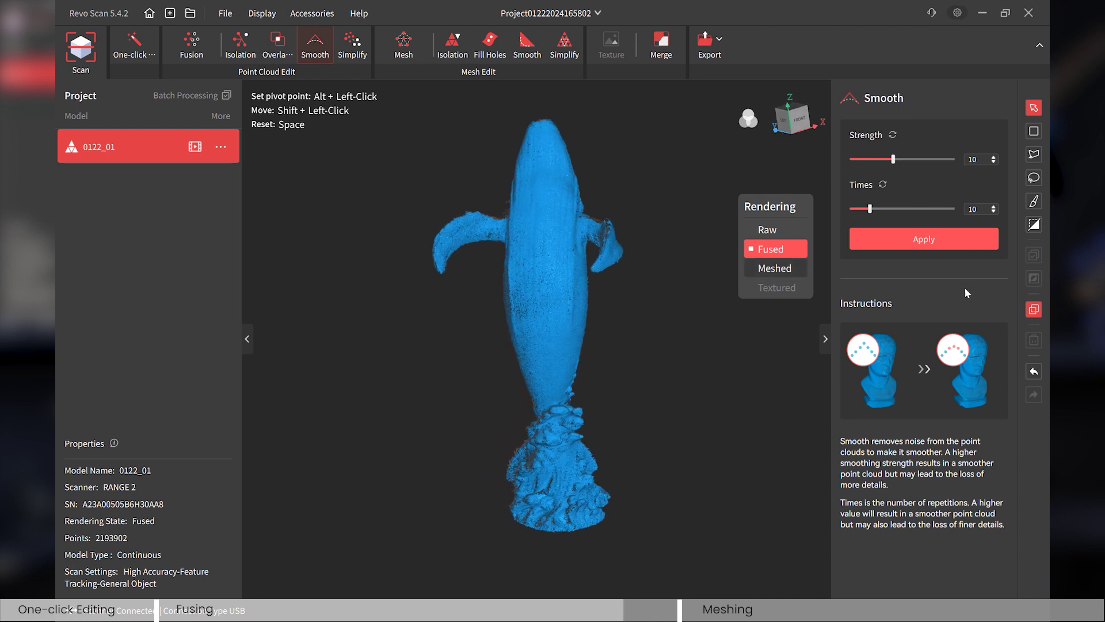
- Simplify the cloud by Uniform downsampling at a 40% ratio, down to 1316341 points
click(353, 46)
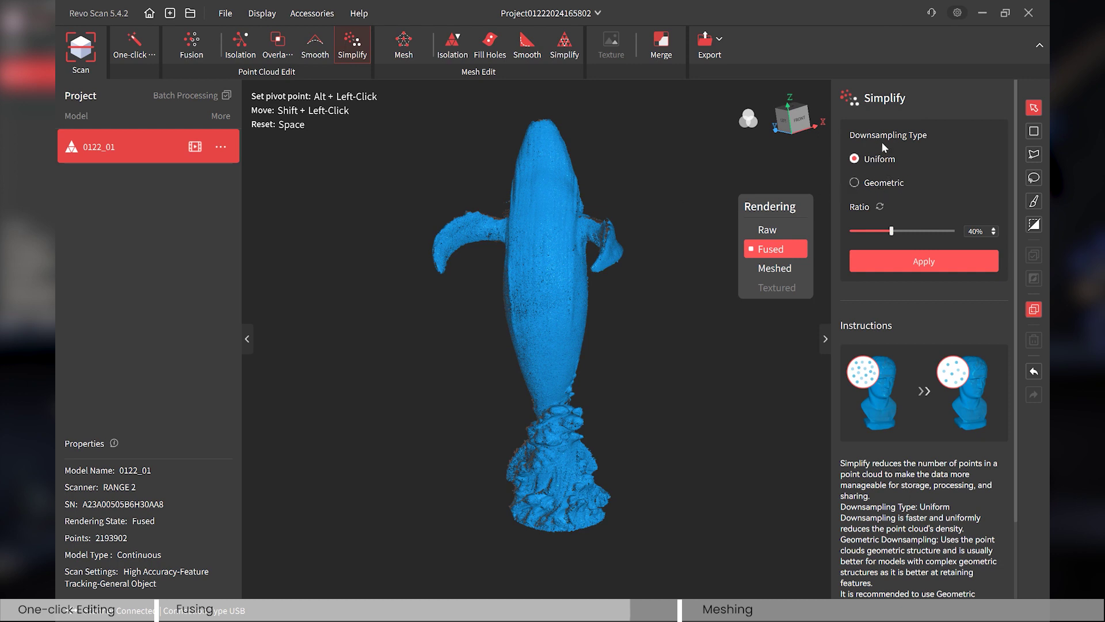
click(885, 186)
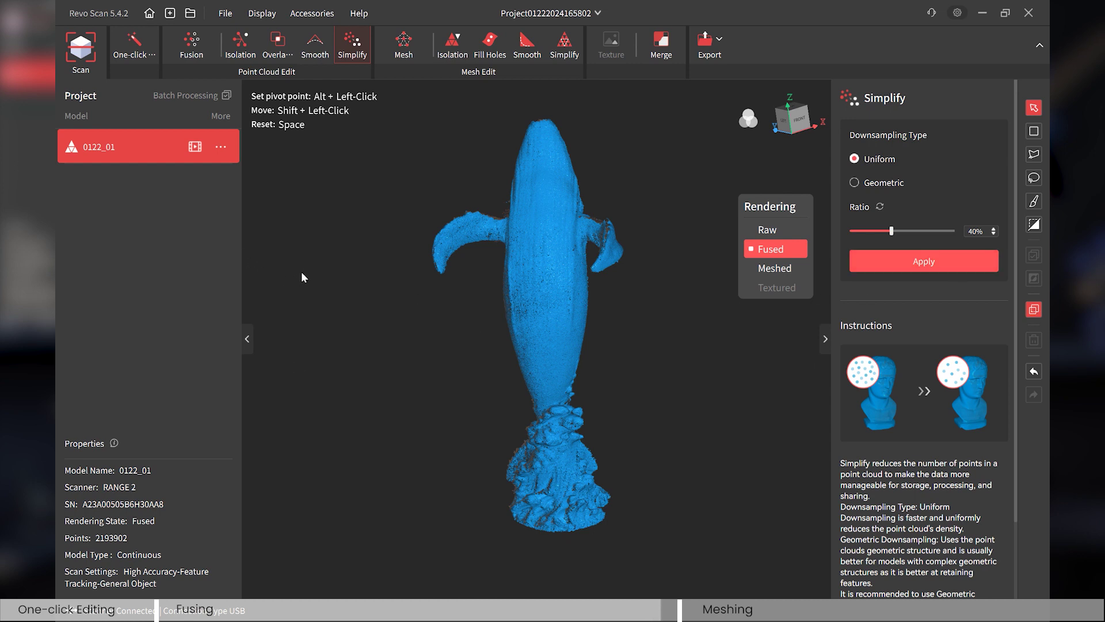
click(961, 255)
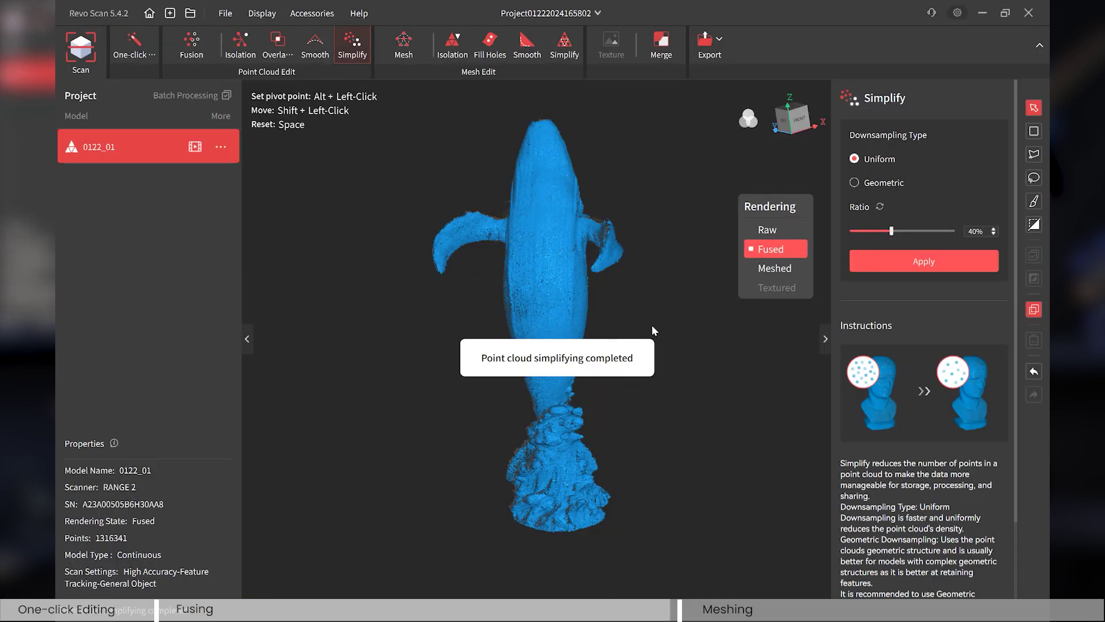
drag(654, 327, 447, 391)
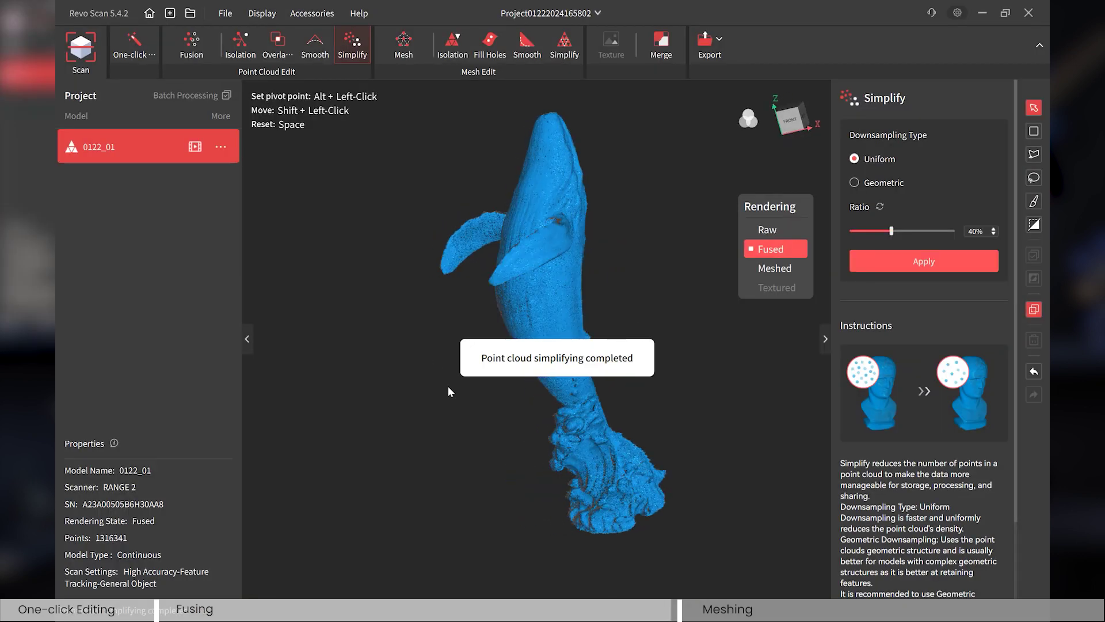
drag(664, 357, 494, 368)
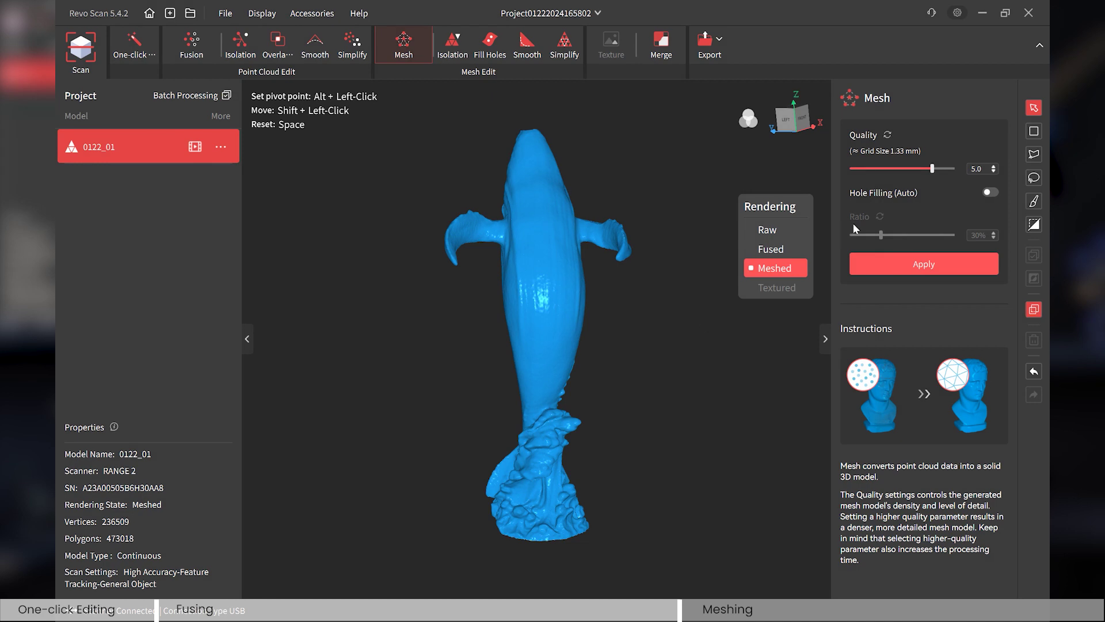
- Set mesh Quality to 5.1 and regenerate the mesh, confirming the overwrite warning
drag(933, 173, 956, 174)
drag(952, 167, 950, 166)
click(851, 169)
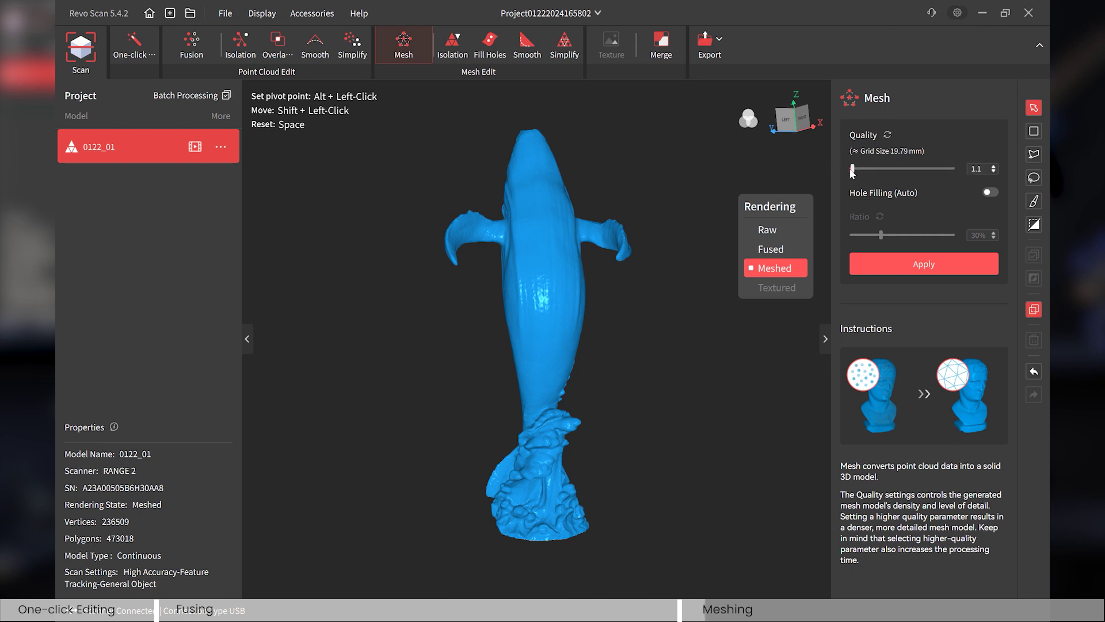
drag(852, 169, 847, 169)
drag(851, 169, 928, 172)
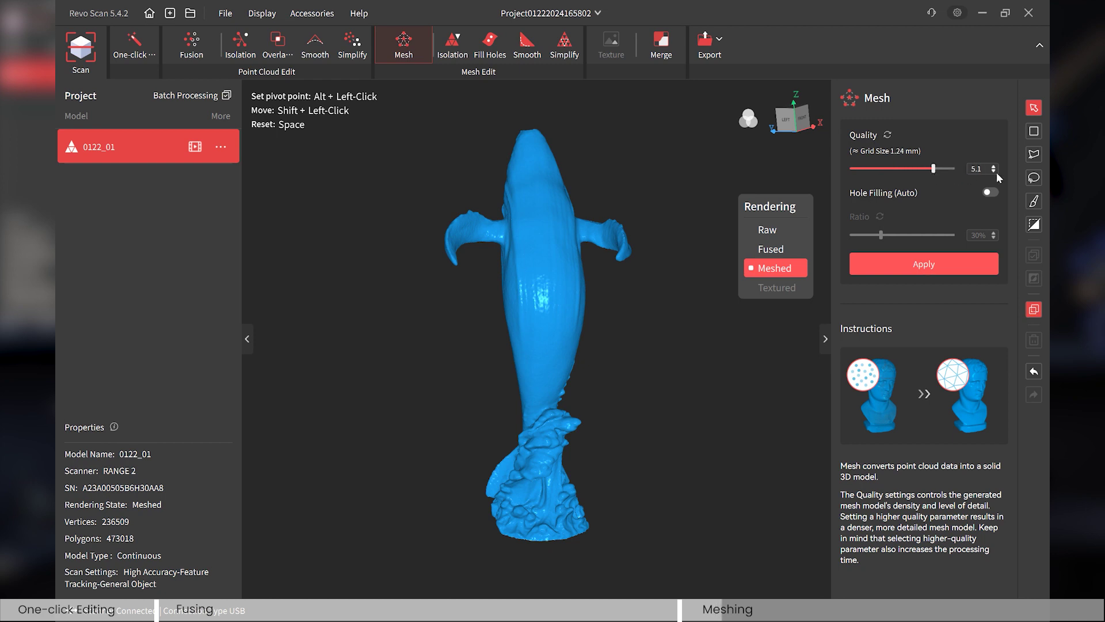
click(955, 263)
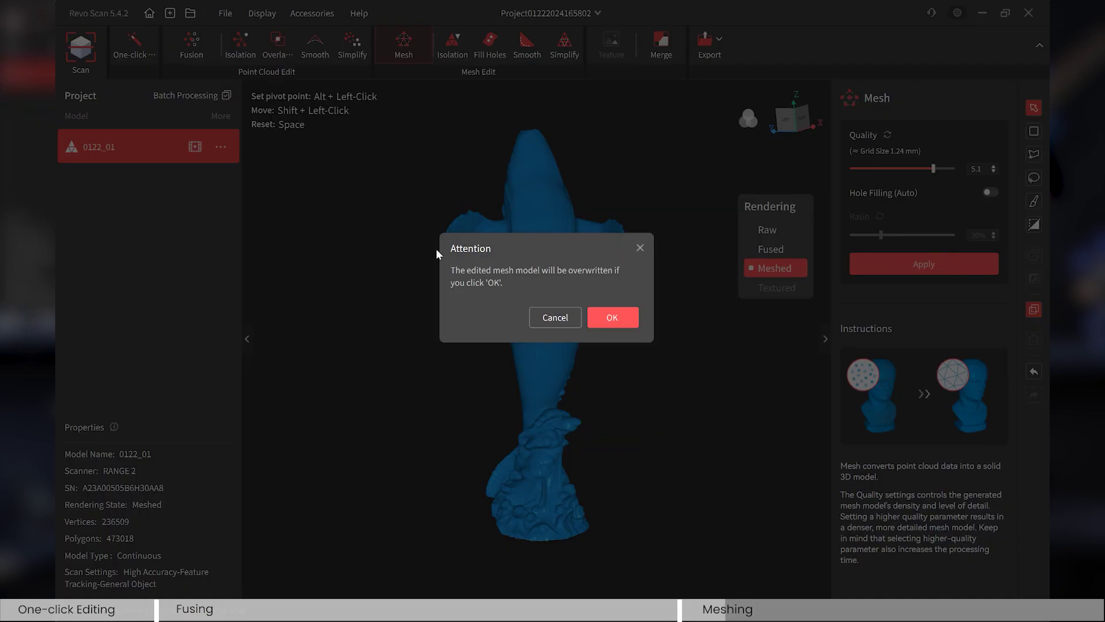
click(613, 316)
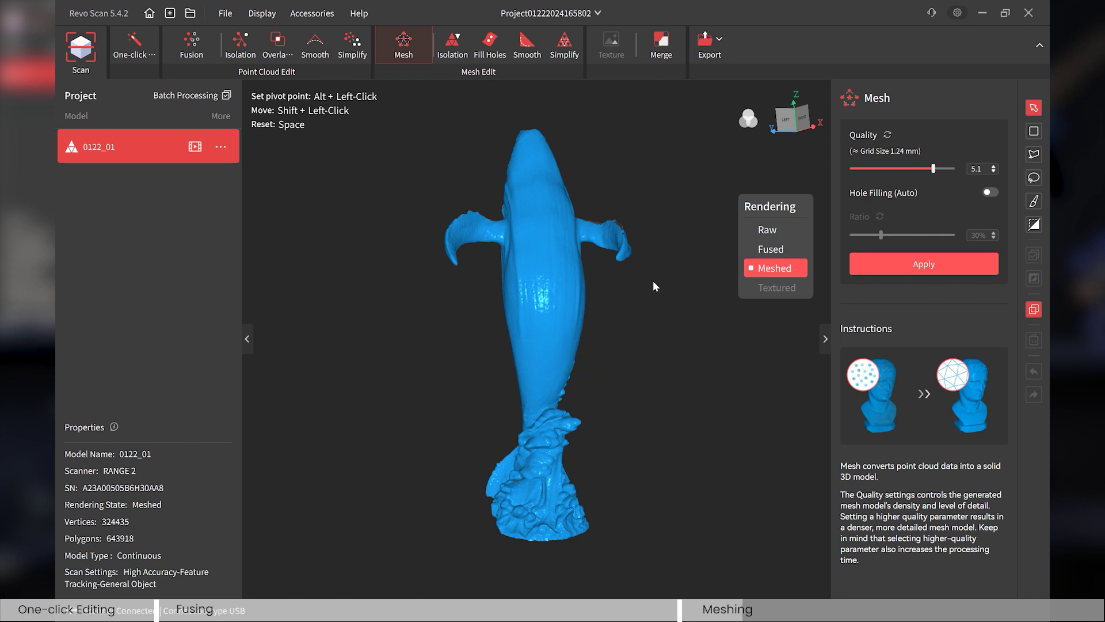
- Detect and delete isolated fragments at a 15% isolation rate, leaving 324270 vertices
drag(654, 282, 566, 273)
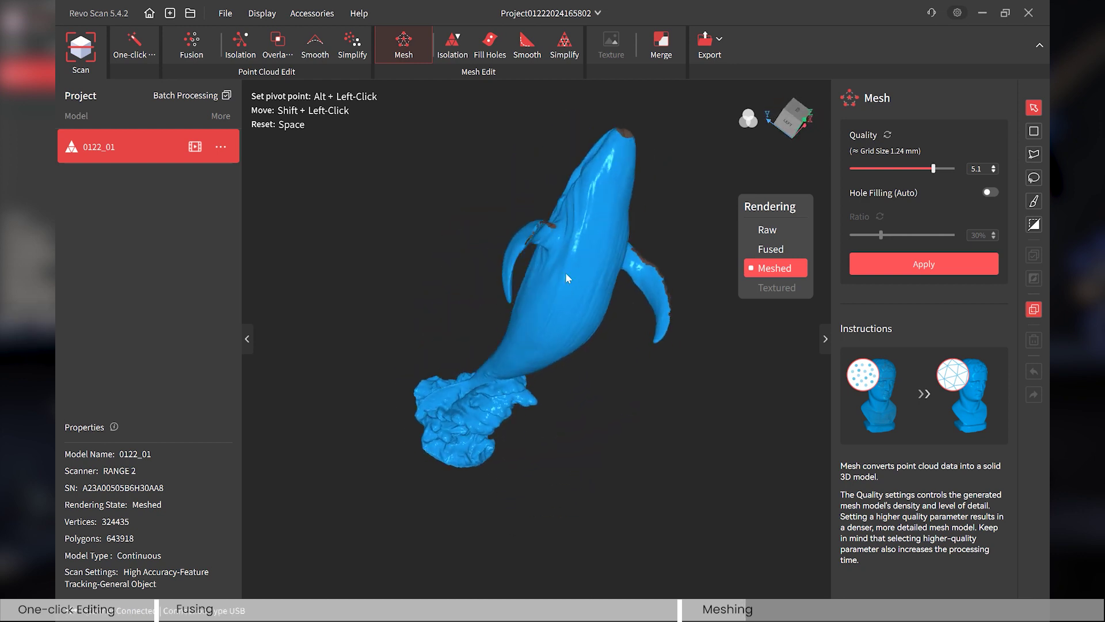
key(space)
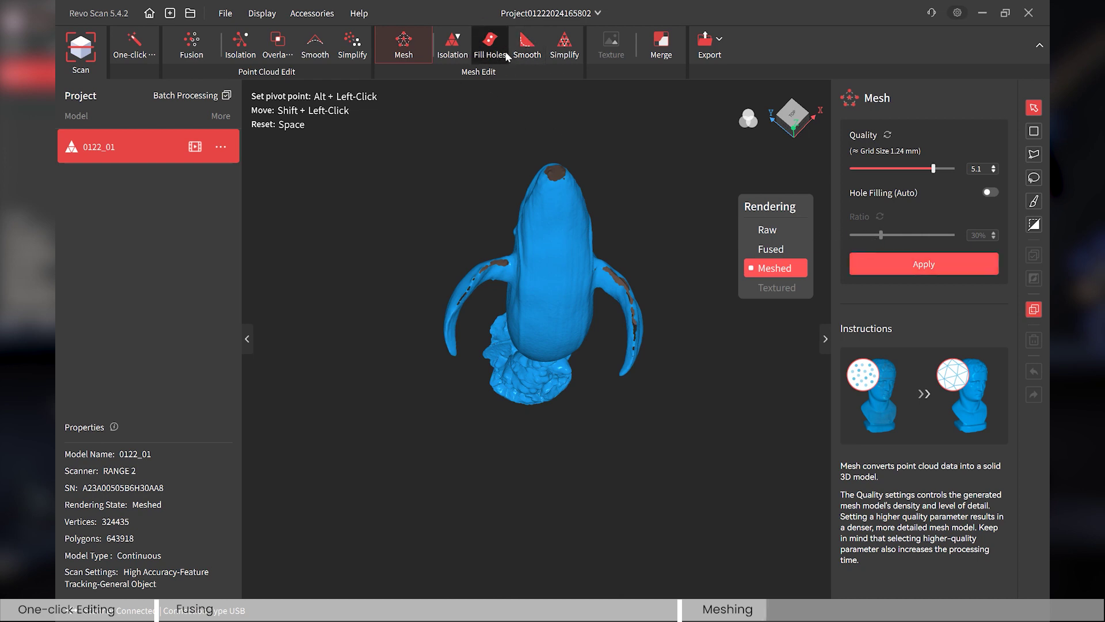
click(453, 49)
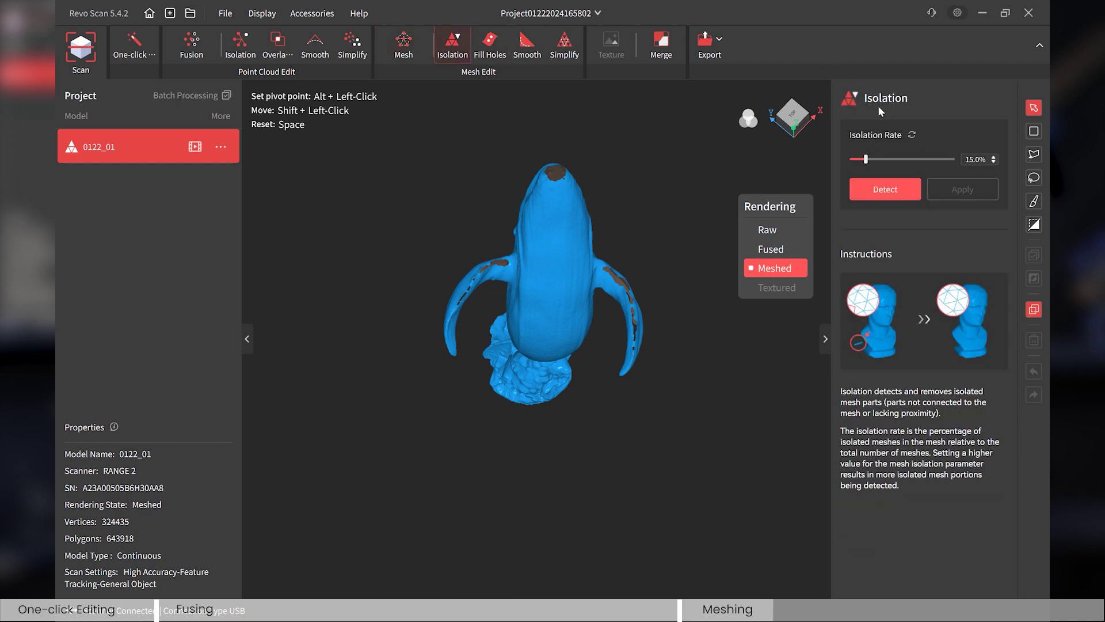
click(885, 189)
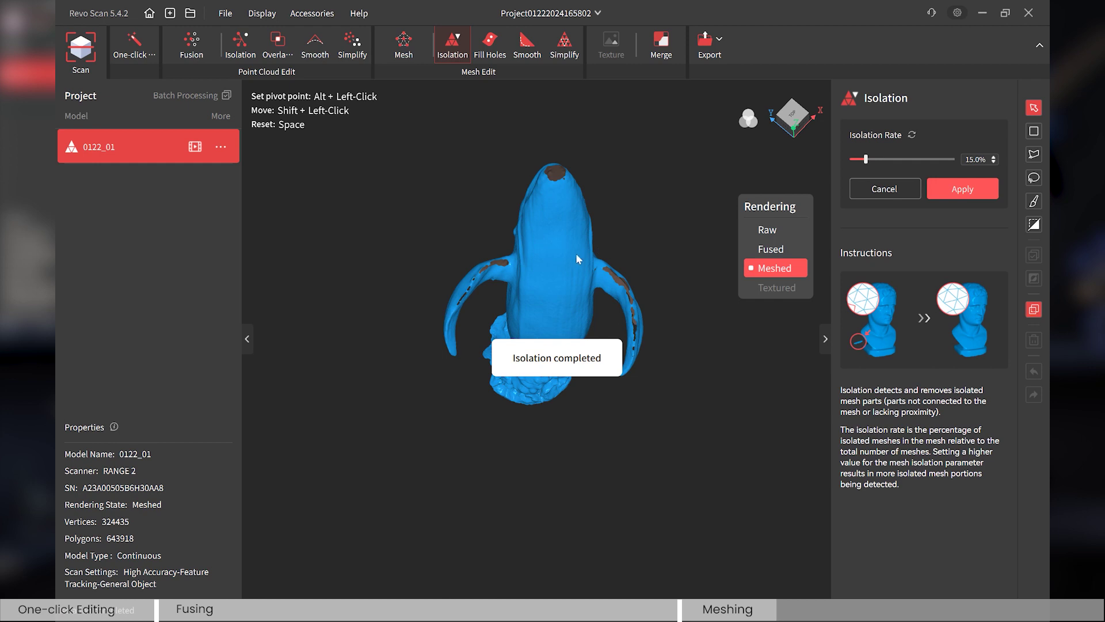
click(951, 191)
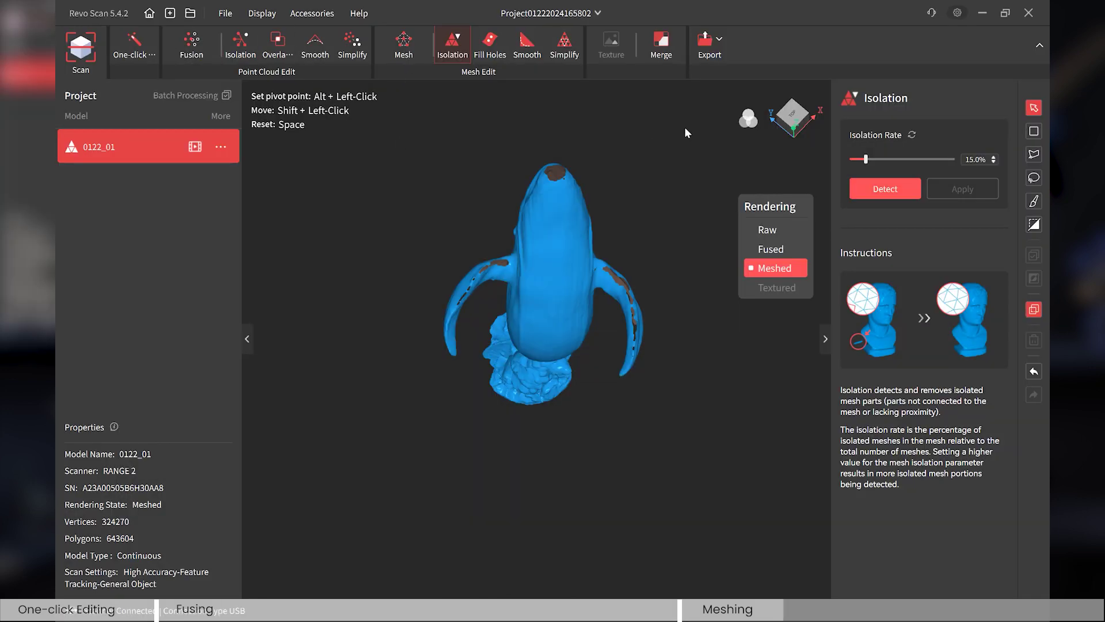
drag(500, 251, 478, 145)
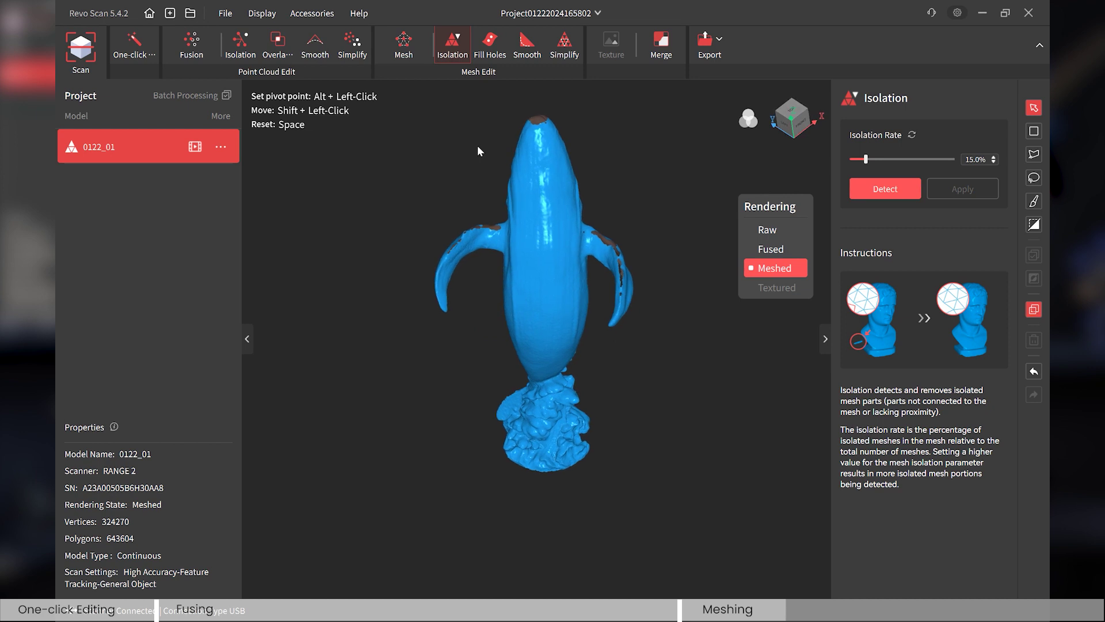
- Set hole filling to the Curved method and detect the whale mesh's holes
click(491, 46)
drag(553, 232, 561, 347)
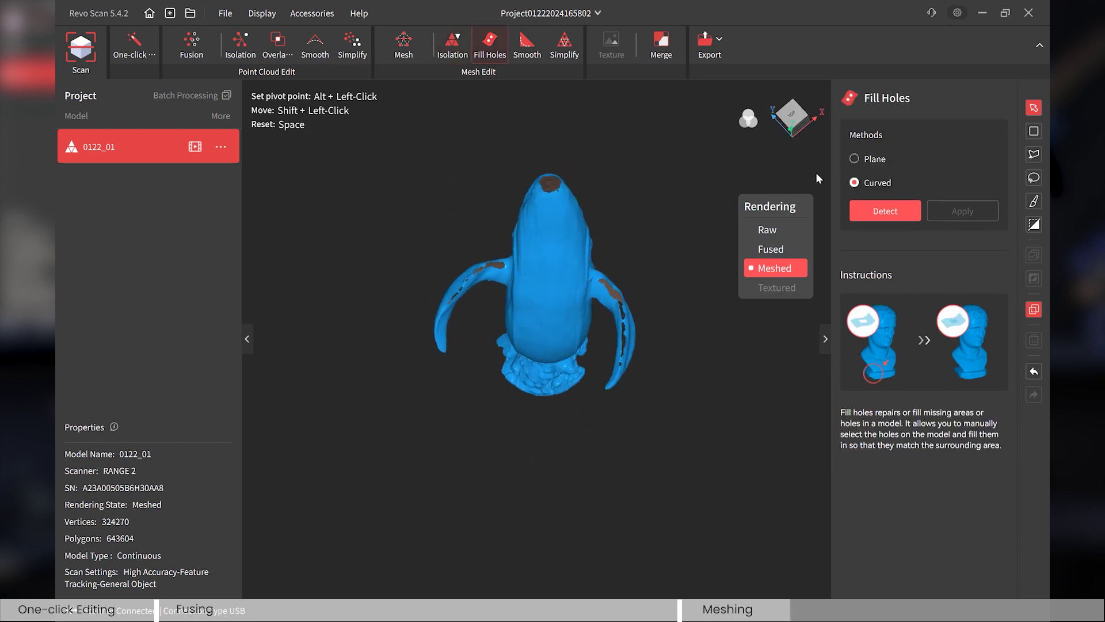
click(857, 159)
click(417, 49)
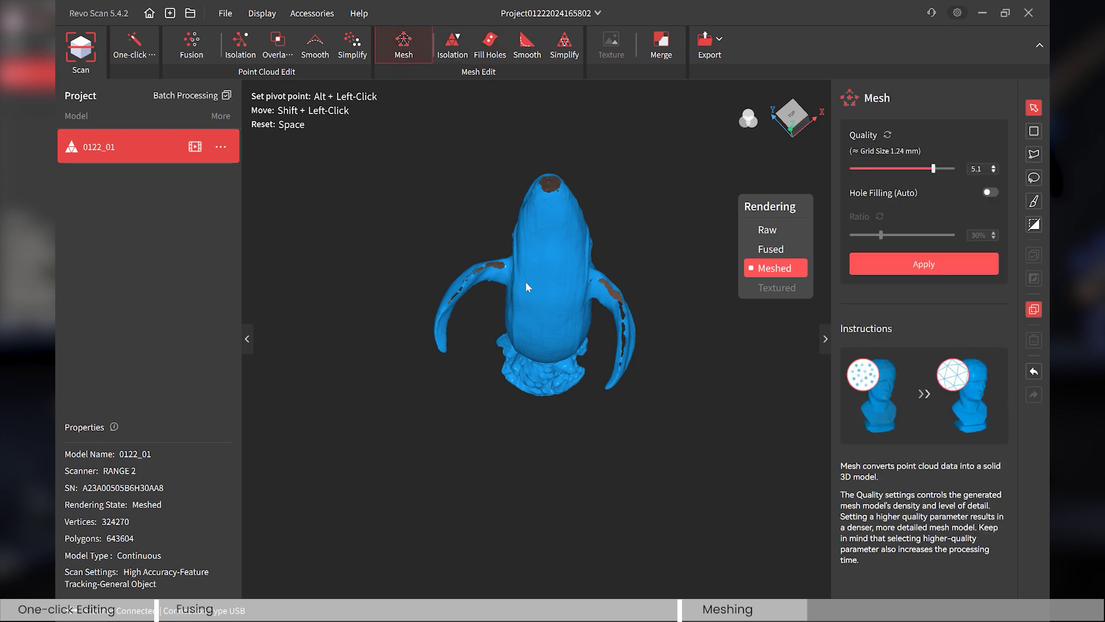
click(489, 43)
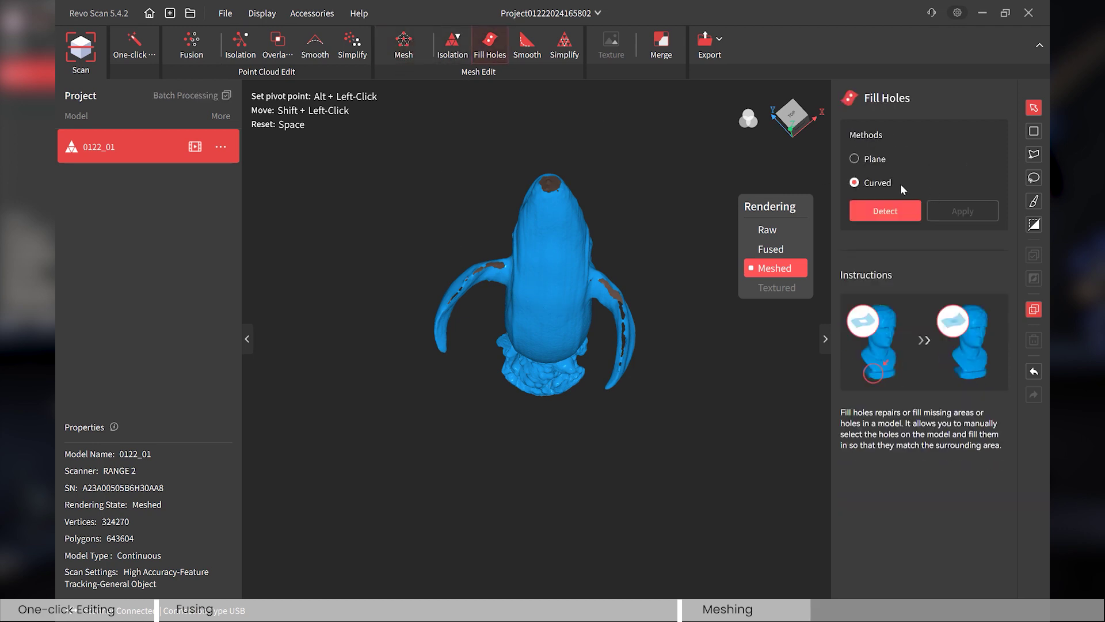
drag(598, 304, 479, 410)
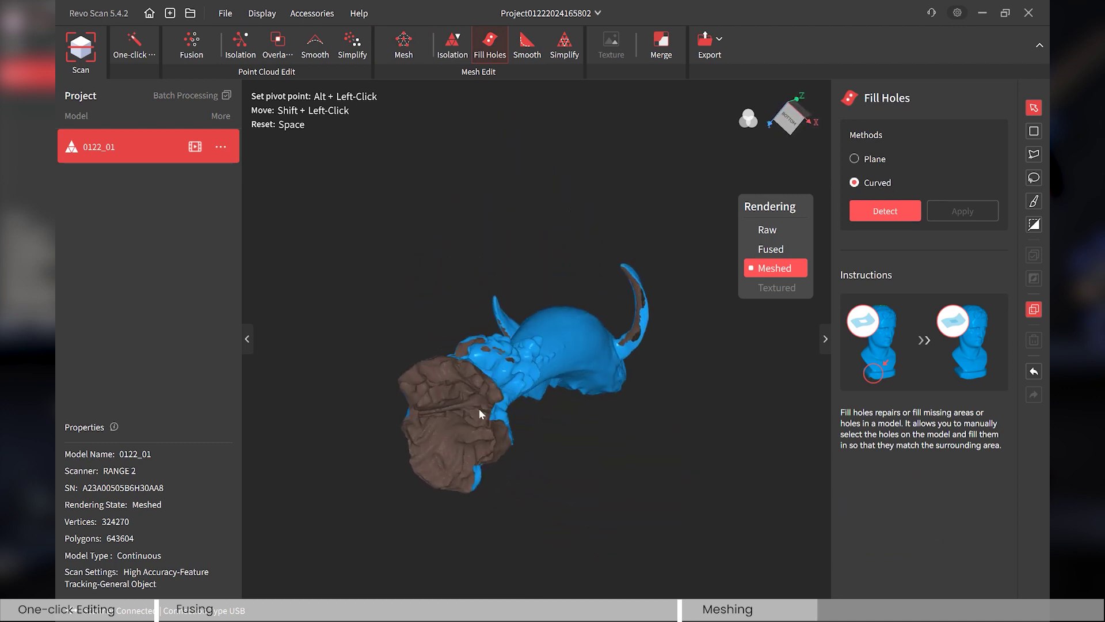
drag(549, 248, 574, 547)
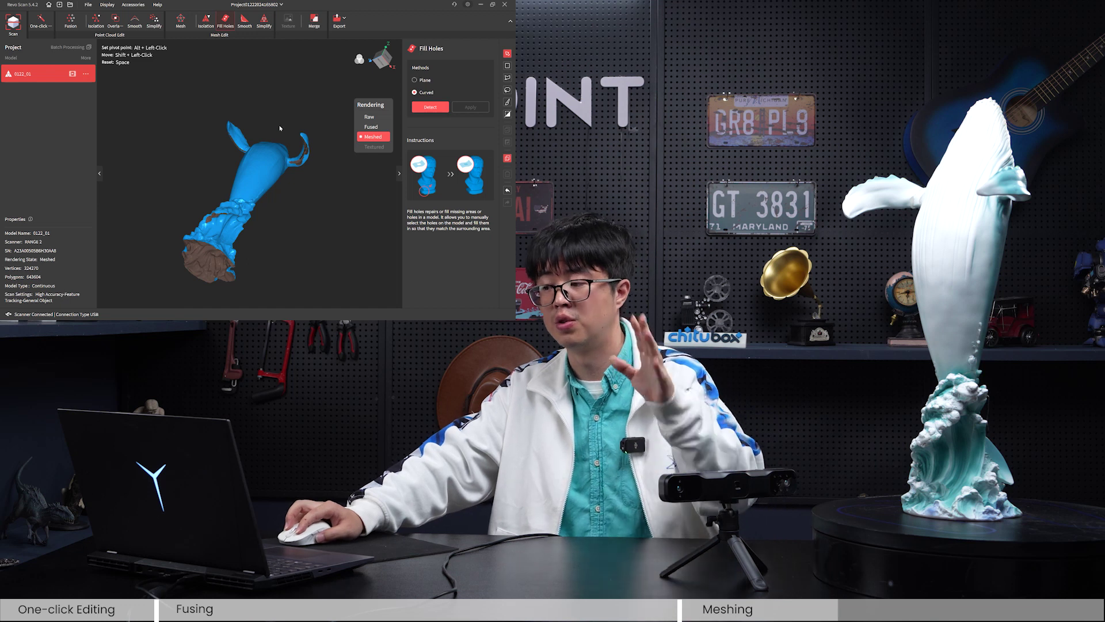
drag(258, 122, 305, 136)
click(421, 81)
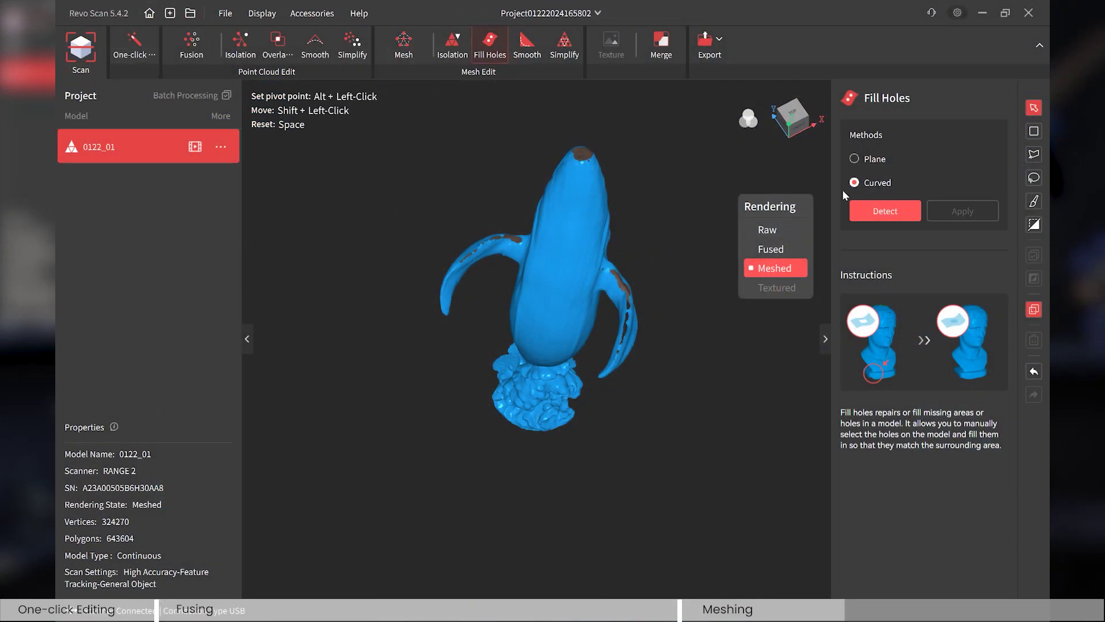
click(890, 216)
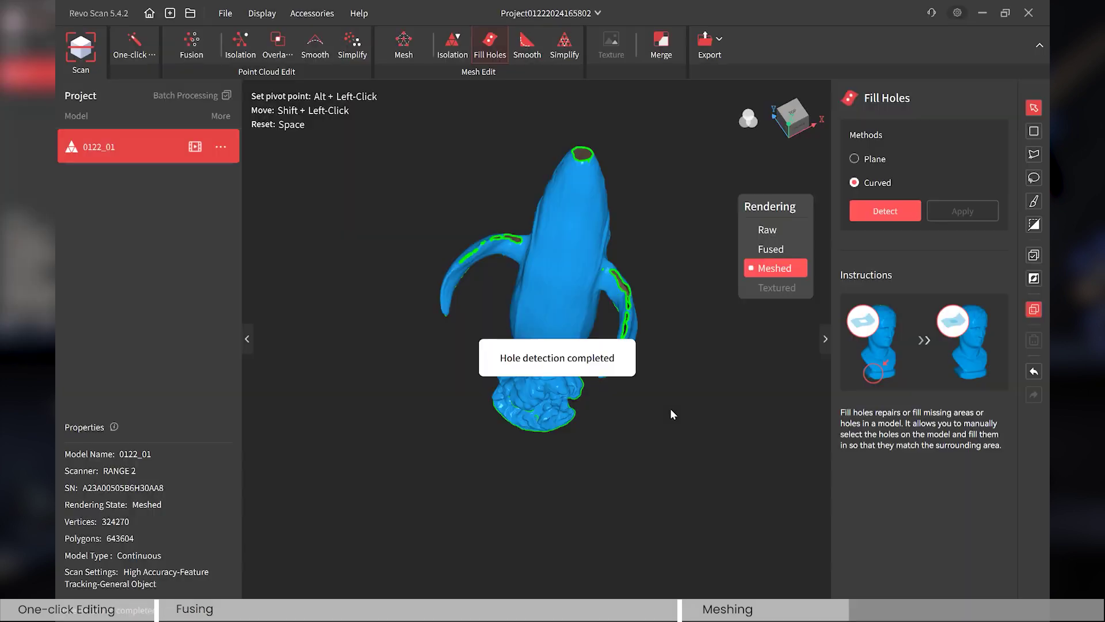
drag(698, 222, 561, 196)
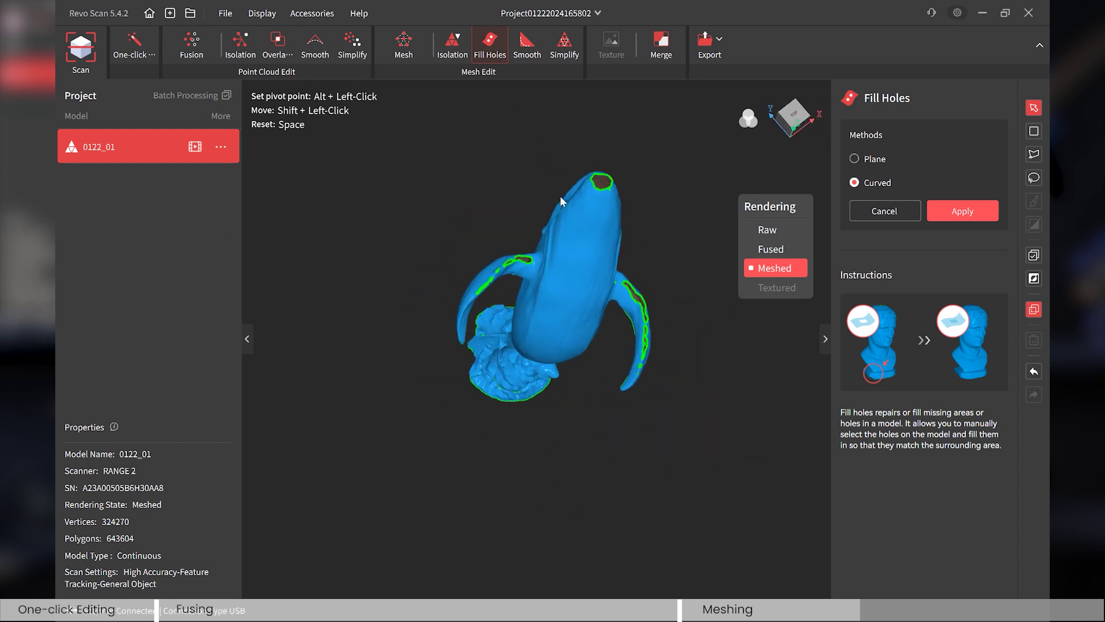
- Select the head and fin holes, exclude the base hole, and apply the curved fill
click(599, 181)
click(523, 260)
click(1033, 132)
mouse_move(631, 340)
mouse_down()
mouse_move(590, 439)
mouse_move(680, 377)
mouse_move(487, 147)
mouse_move(403, 403)
mouse_move(564, 403)
mouse_up()
click(1034, 177)
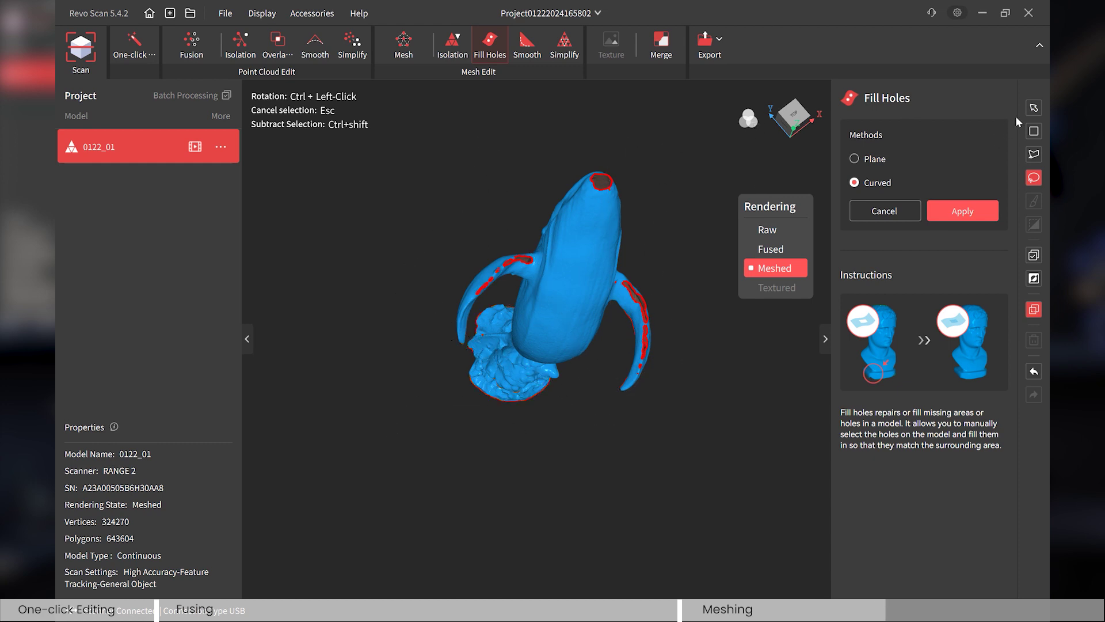
click(1034, 108)
key(space)
drag(543, 419, 435, 245)
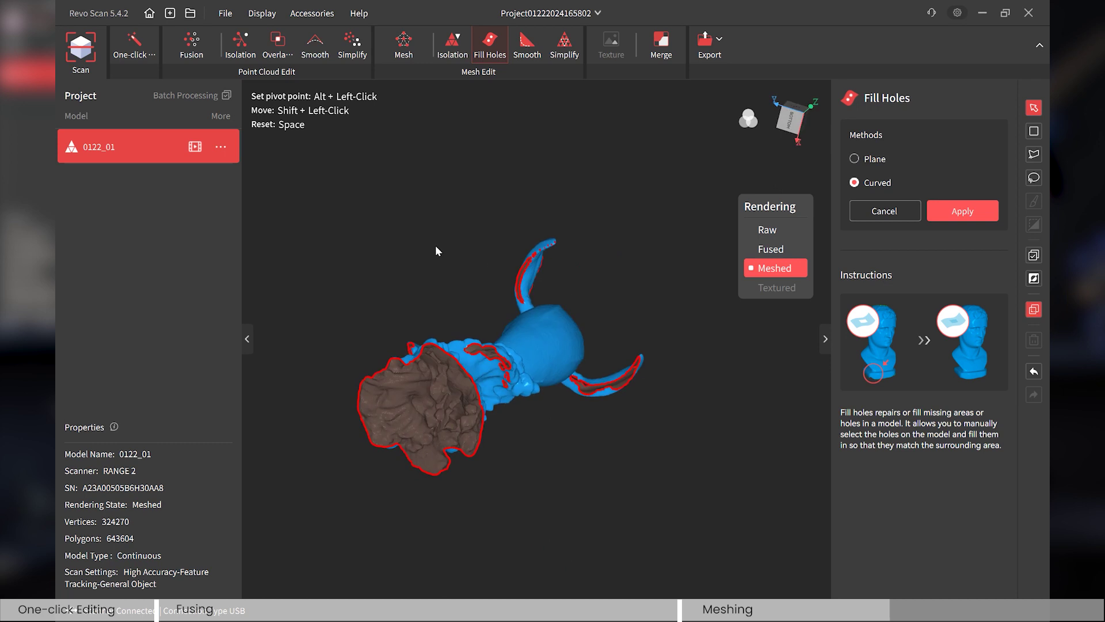
click(444, 352)
drag(438, 164, 803, 221)
click(948, 212)
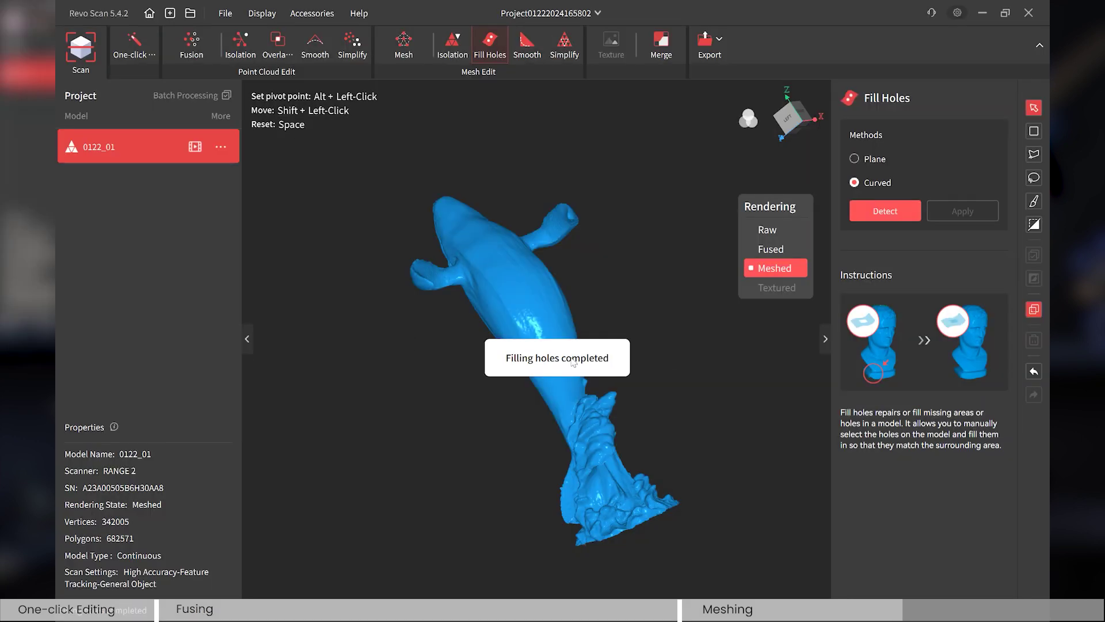
- Plane-fill the base opening, bringing the mesh to 349230 vertices and 698464 polygons
key(space)
drag(578, 263, 626, 268)
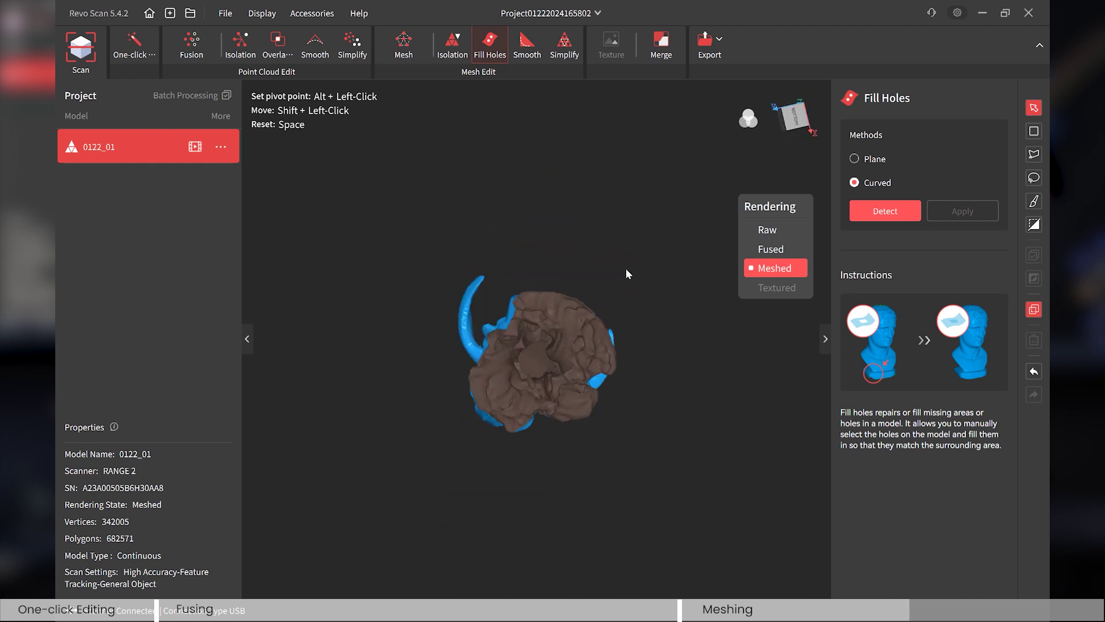
click(871, 161)
click(857, 210)
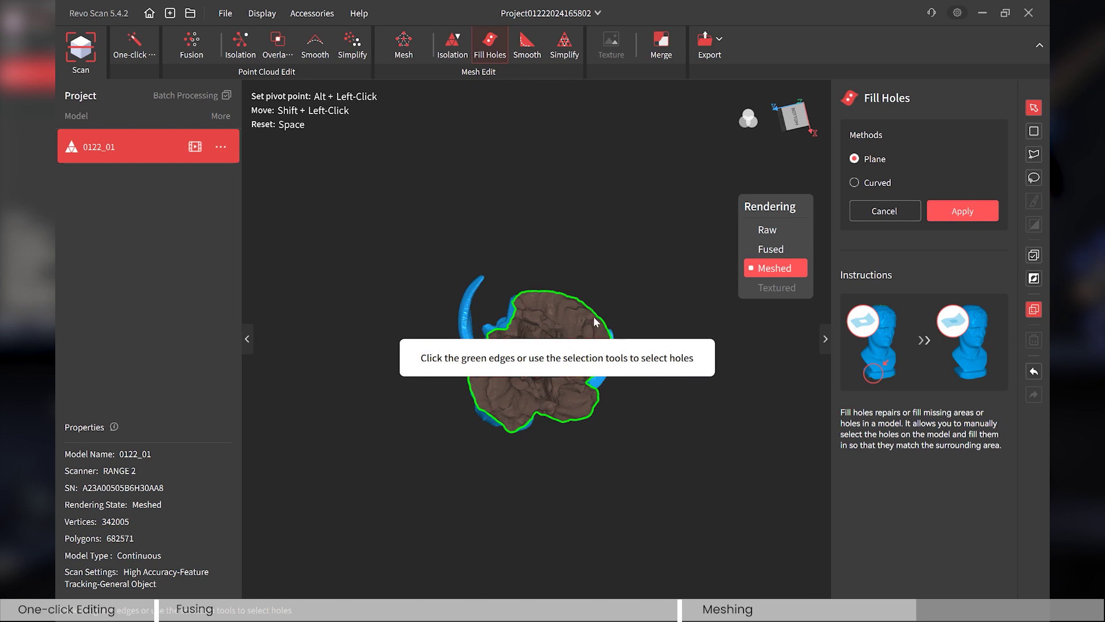
click(609, 338)
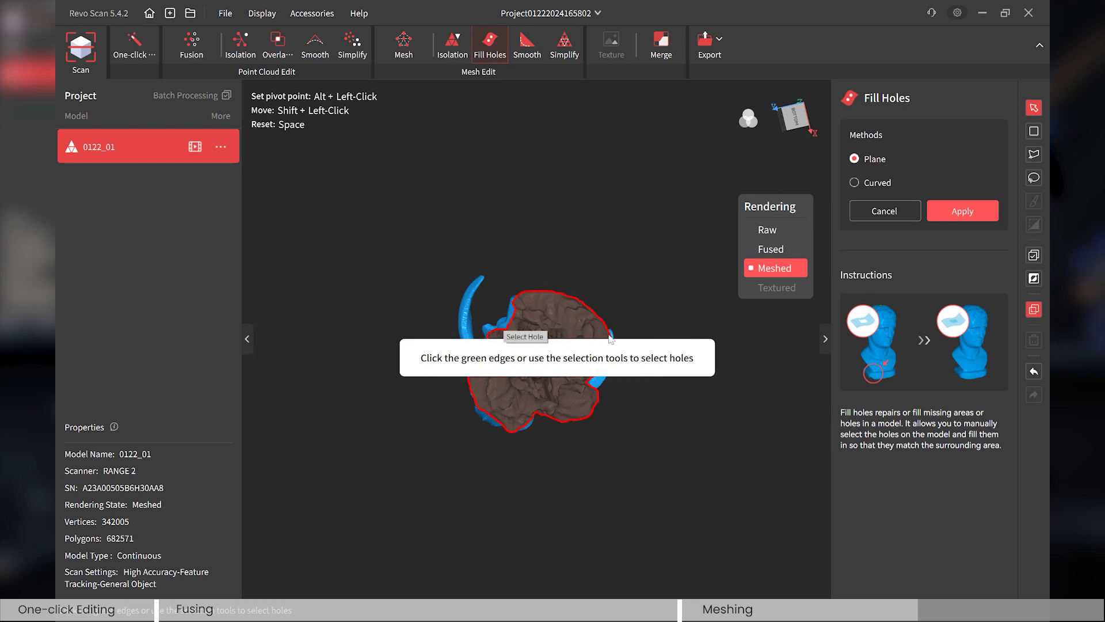
click(967, 217)
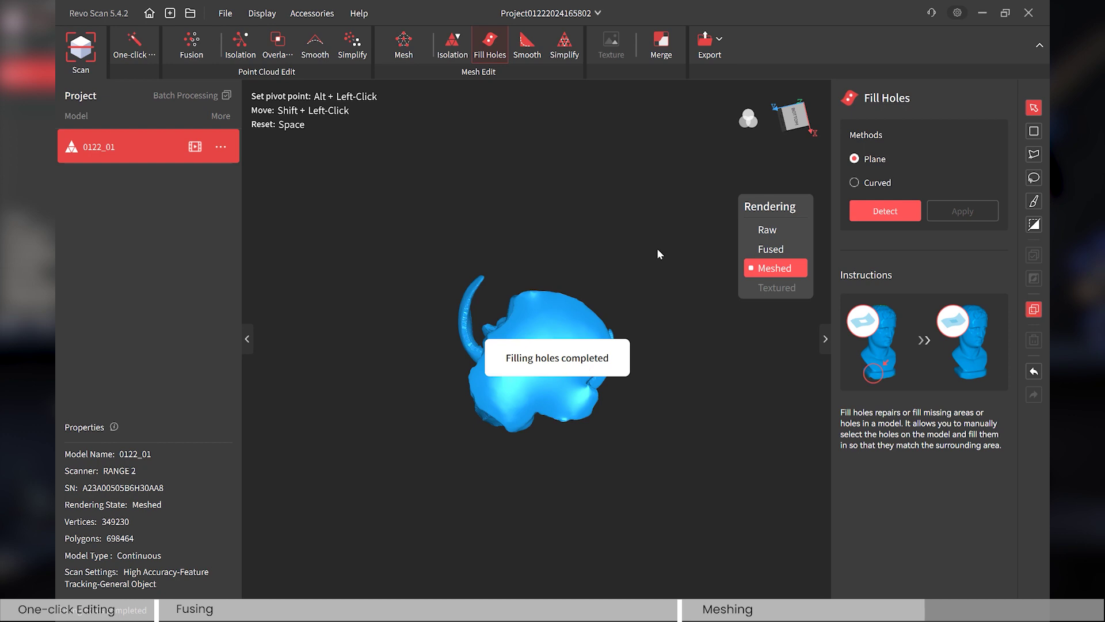
drag(657, 247, 658, 328)
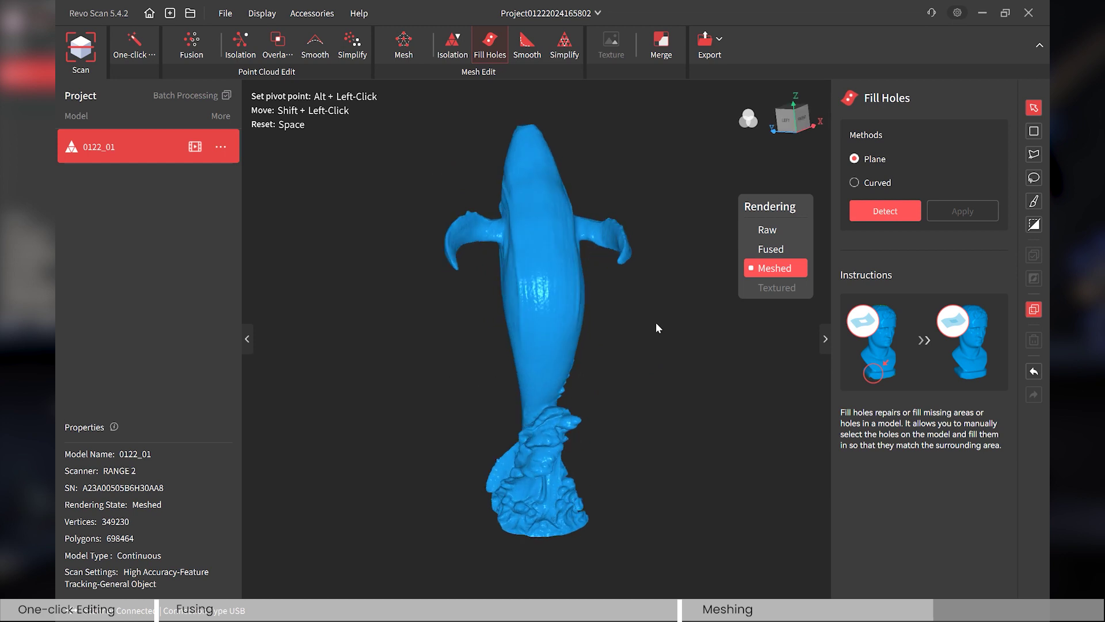
click(527, 60)
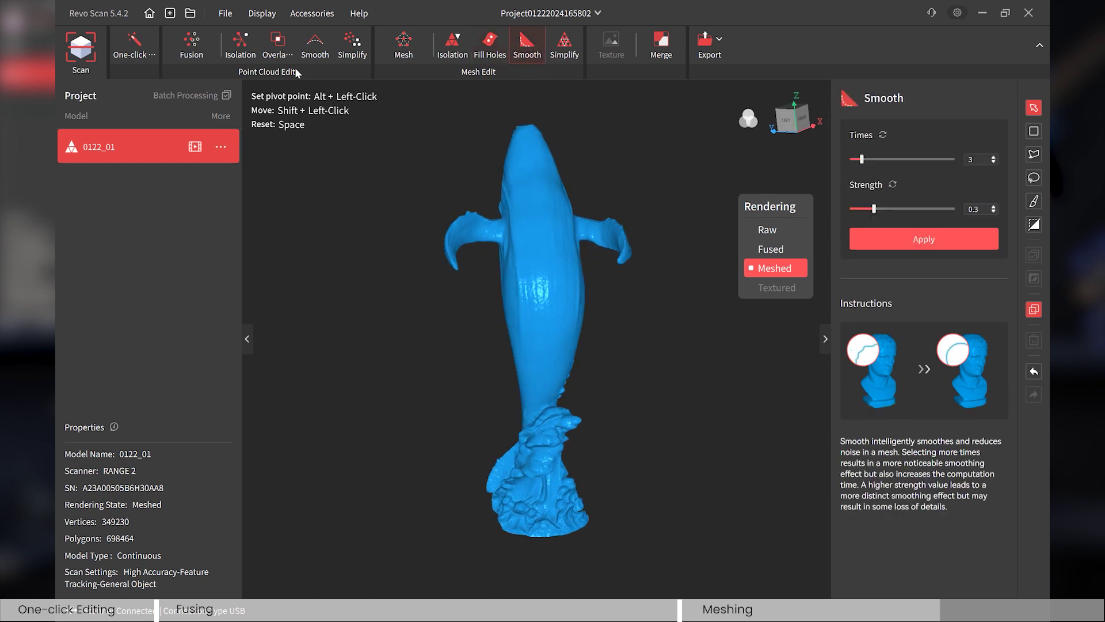
- Show the Simplify settings with their 40% simplification ratio
click(565, 52)
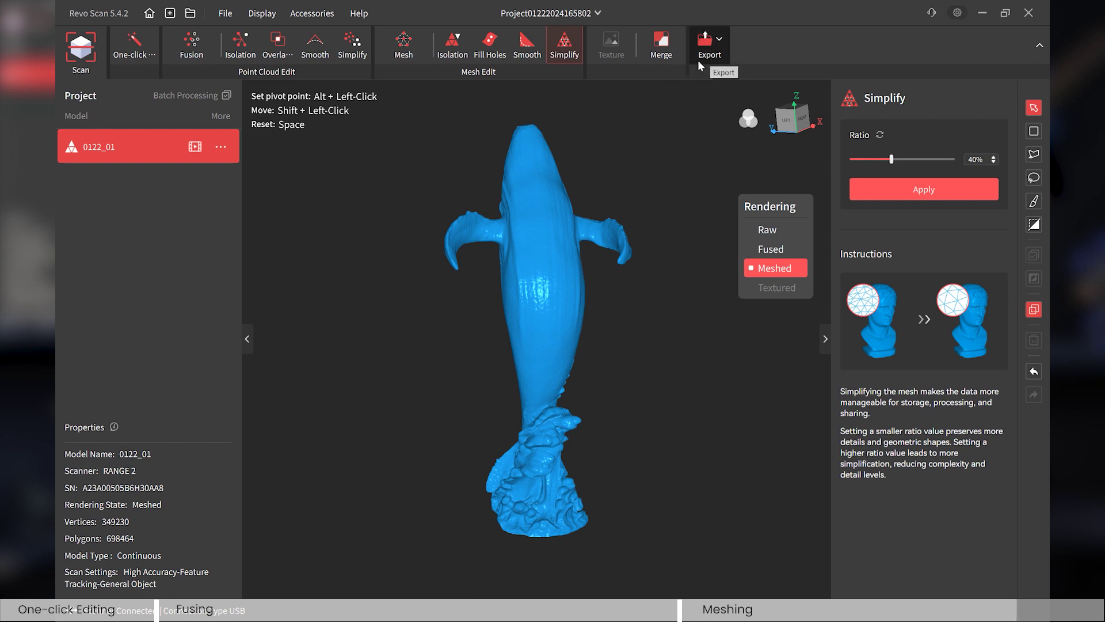
- Export the mesh model as STL file 0122_01_mesh.stl into the printsupport folder
click(719, 54)
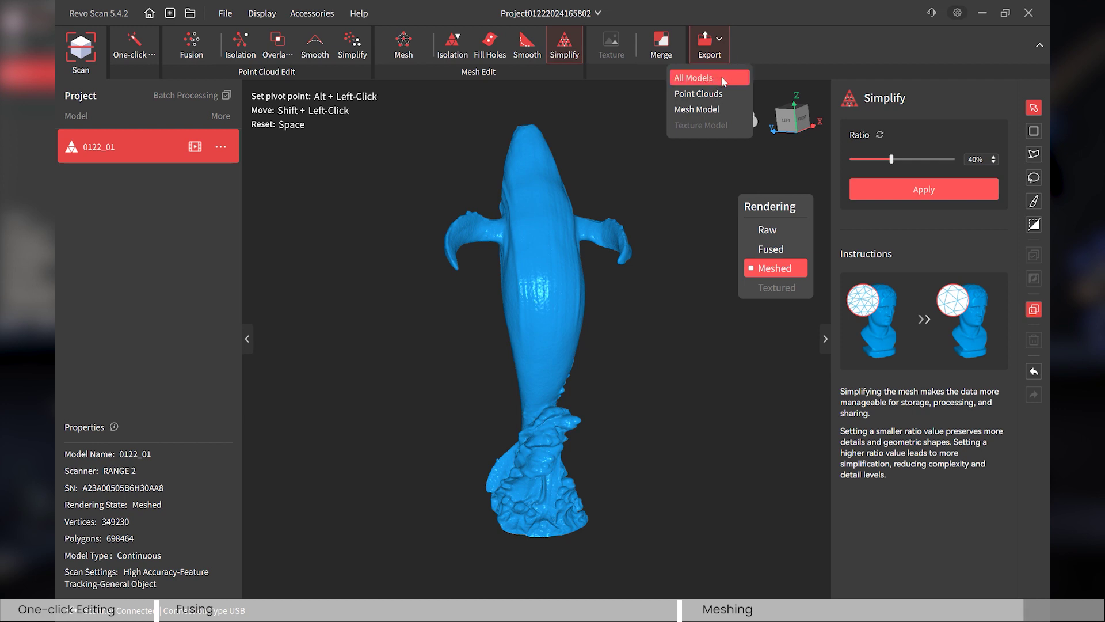
click(716, 110)
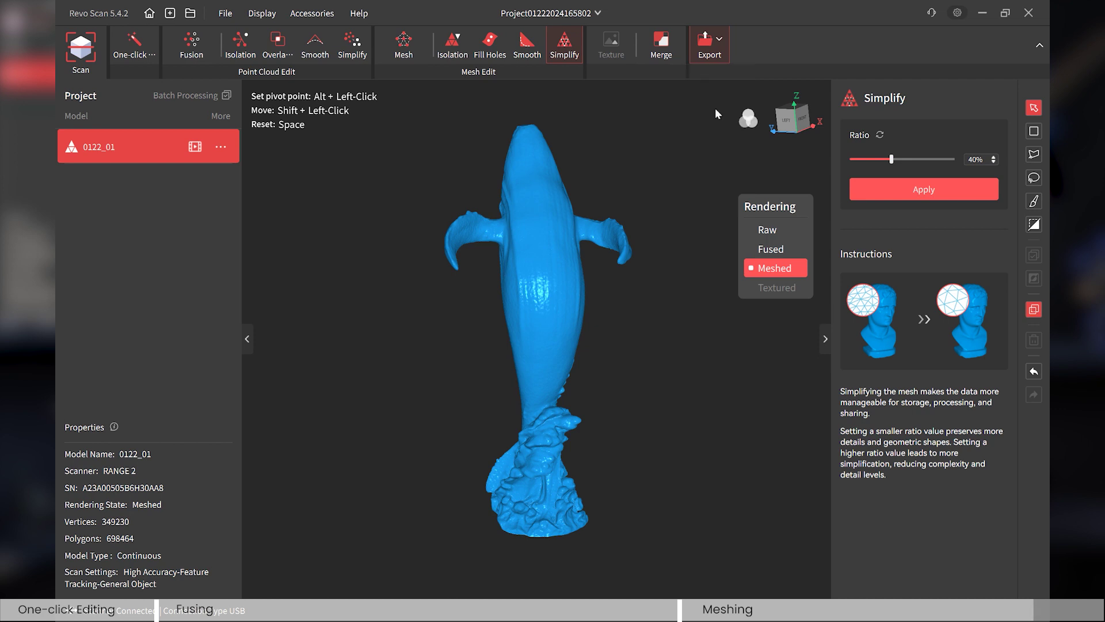
click(266, 239)
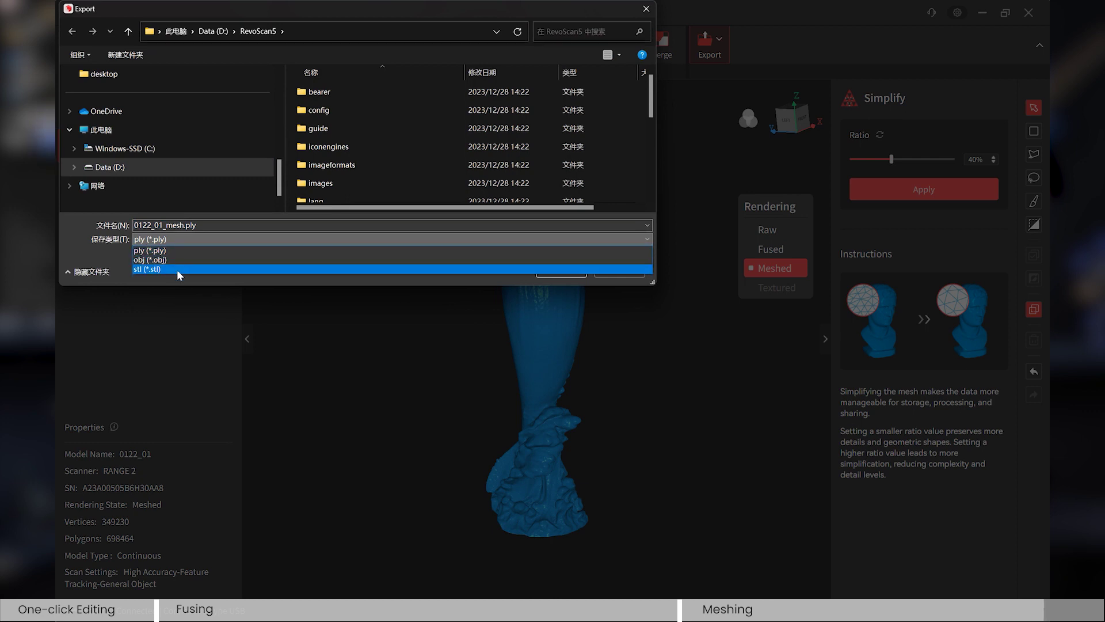
click(178, 269)
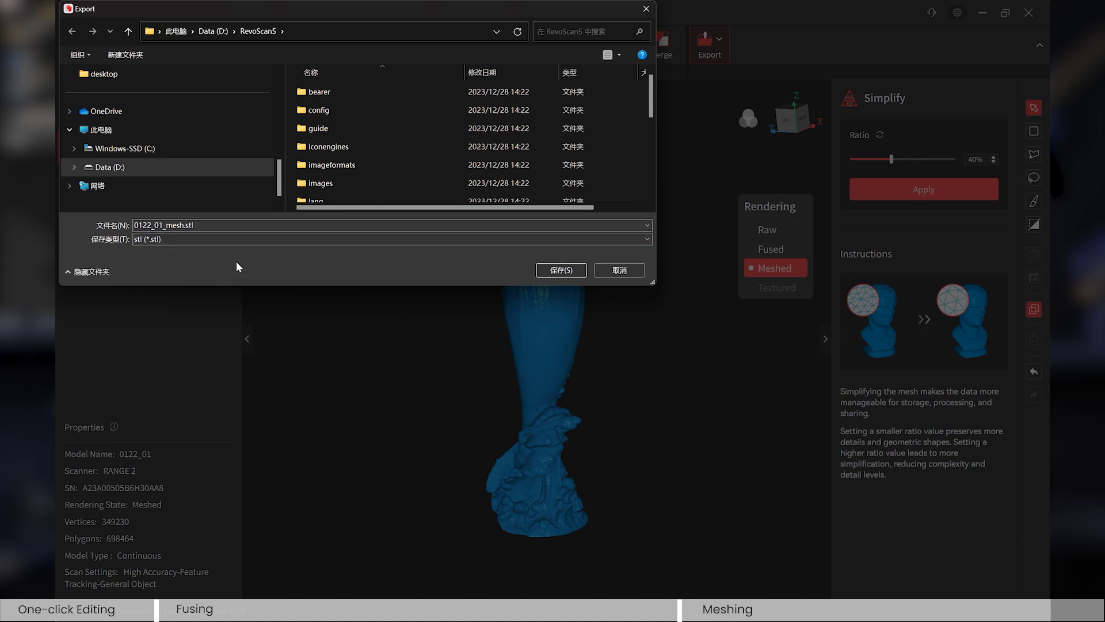
click(232, 239)
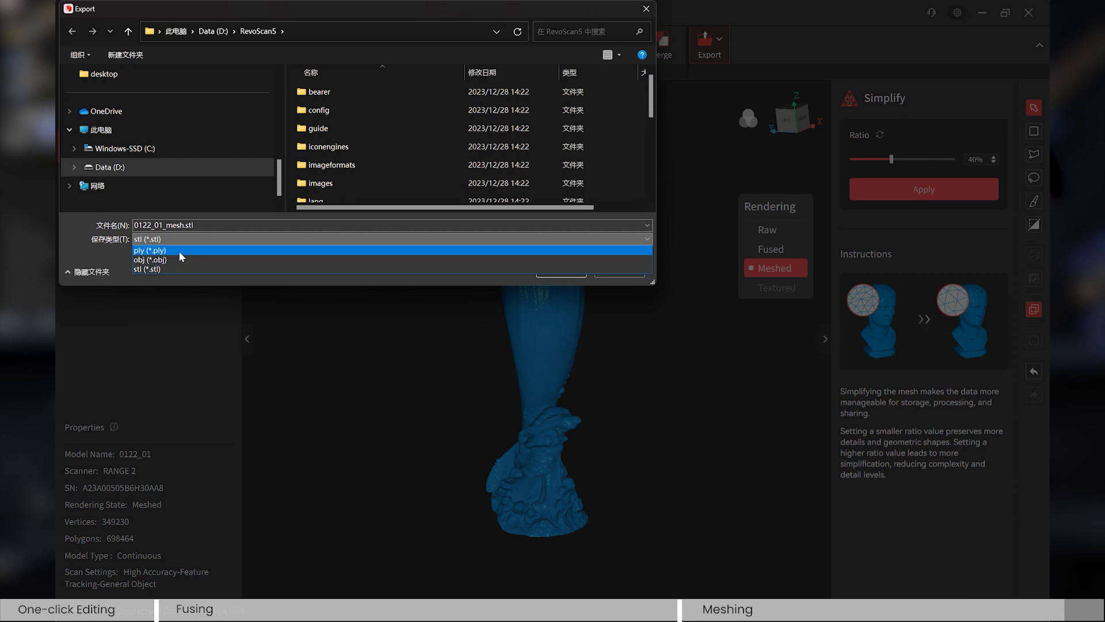
click(230, 237)
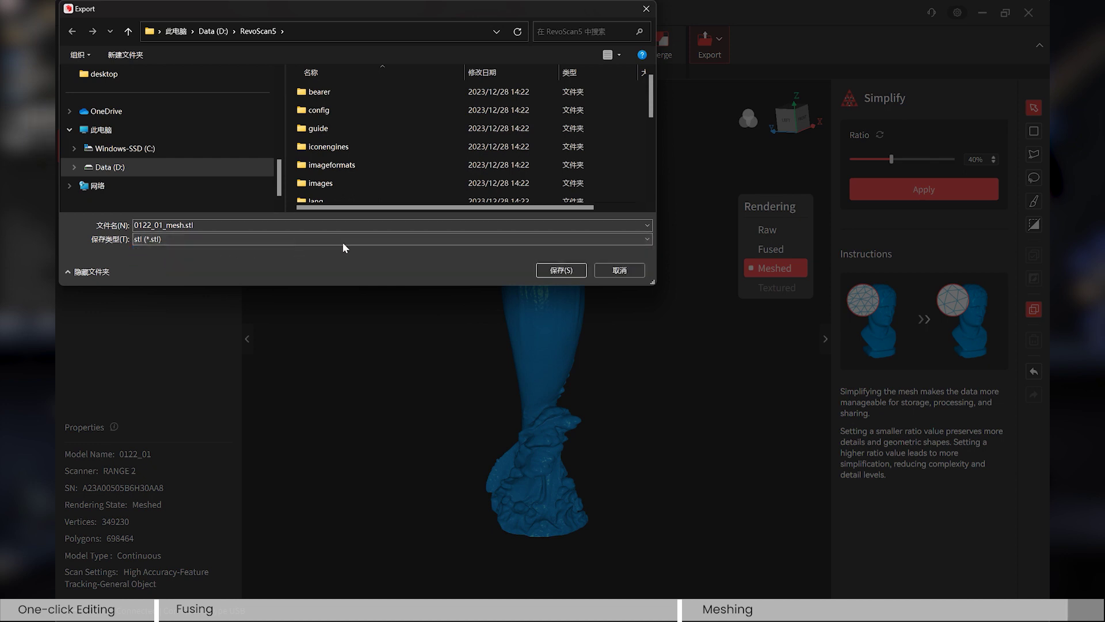
scroll(438, 150, down, 3)
double_click(434, 144)
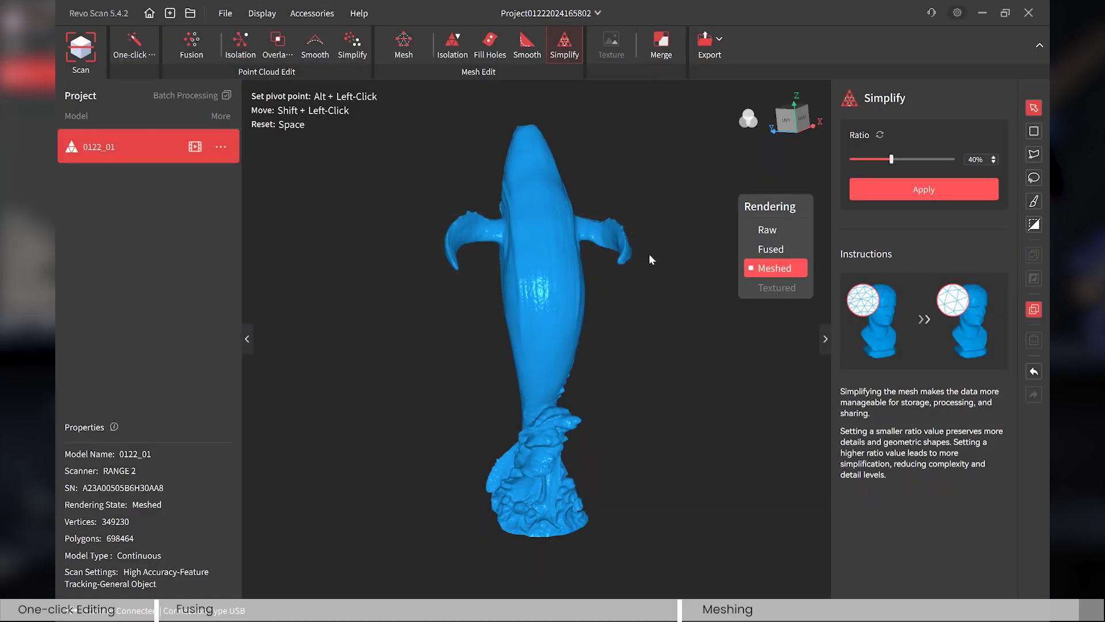
drag(648, 256, 596, 287)
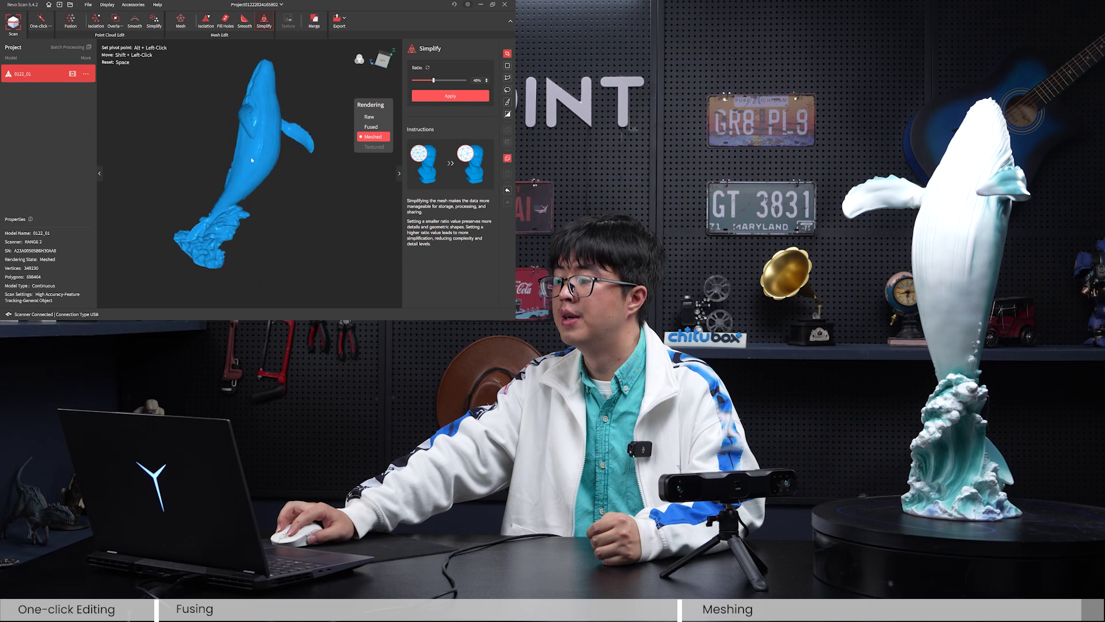